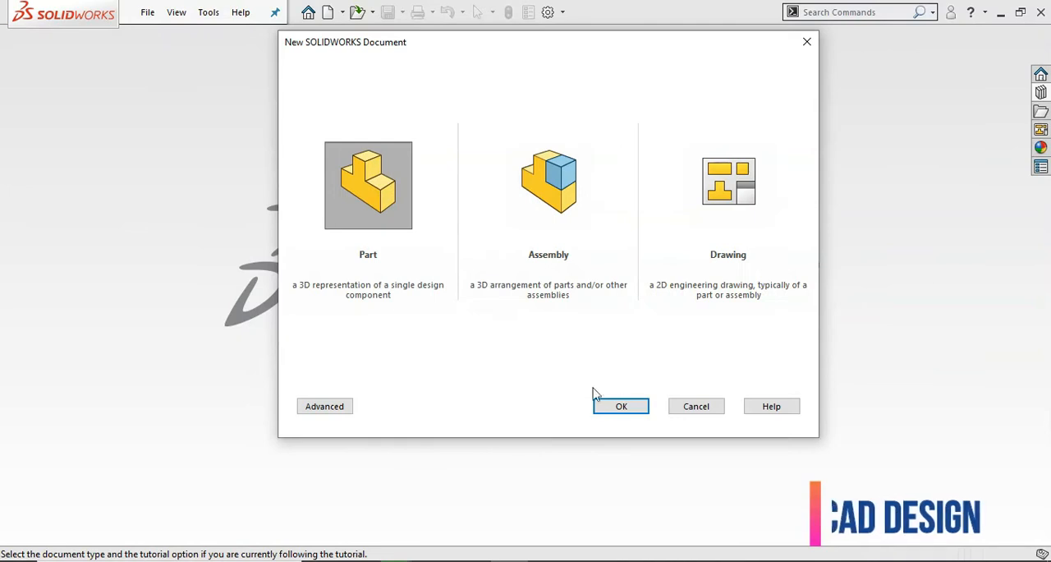
Create a new part document with a plain white background and MMGS (millimeter, gram, second) units
left_click(620, 405)
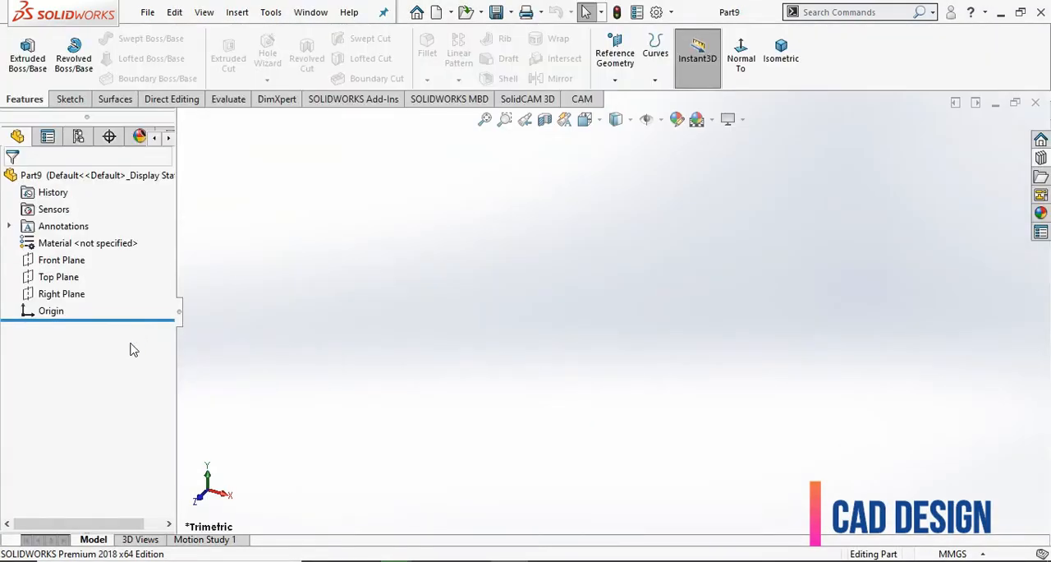
left_click(711, 122)
left_click(726, 161)
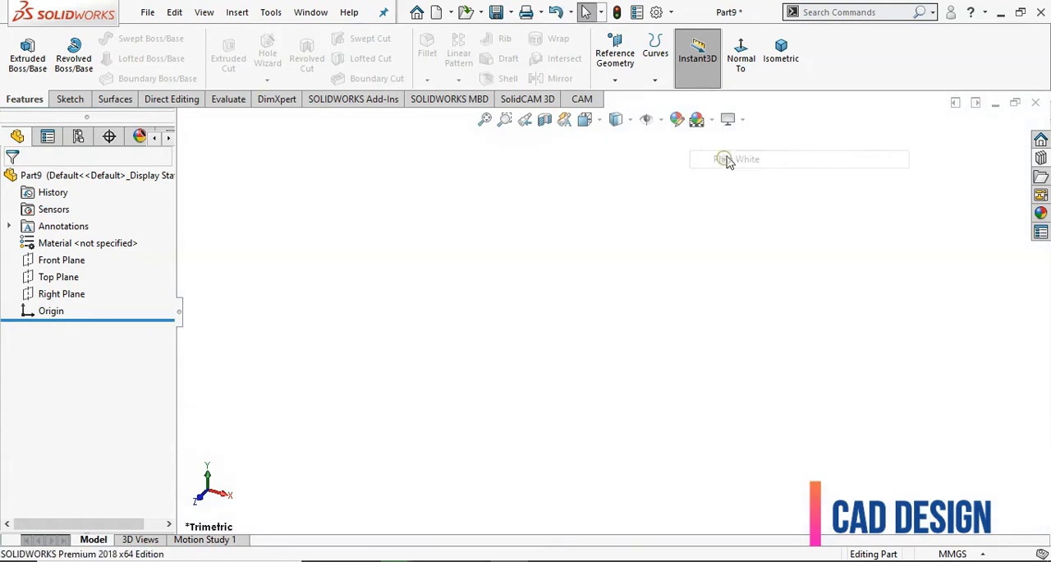
left_click(972, 555)
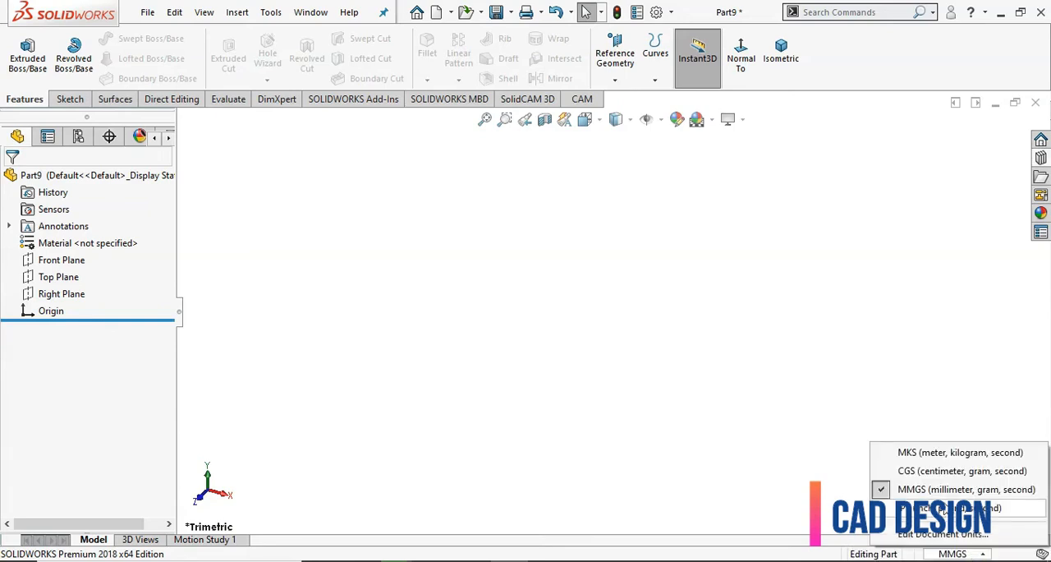
left_click(946, 490)
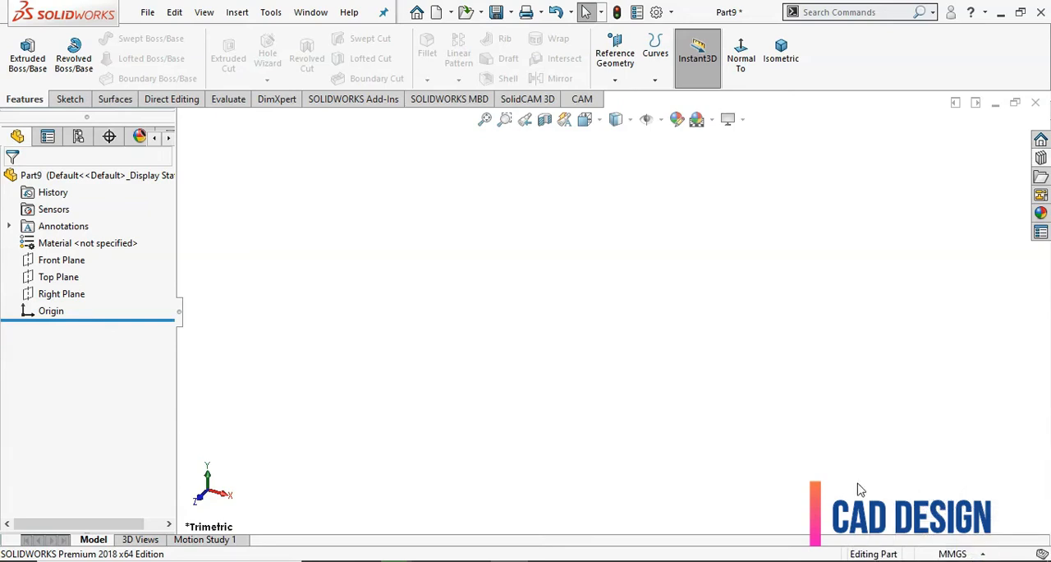
Sketch a center rectangle about 37 by 128 mm on the Top Plane, centered on the origin
left_click(62, 277)
left_click(86, 246)
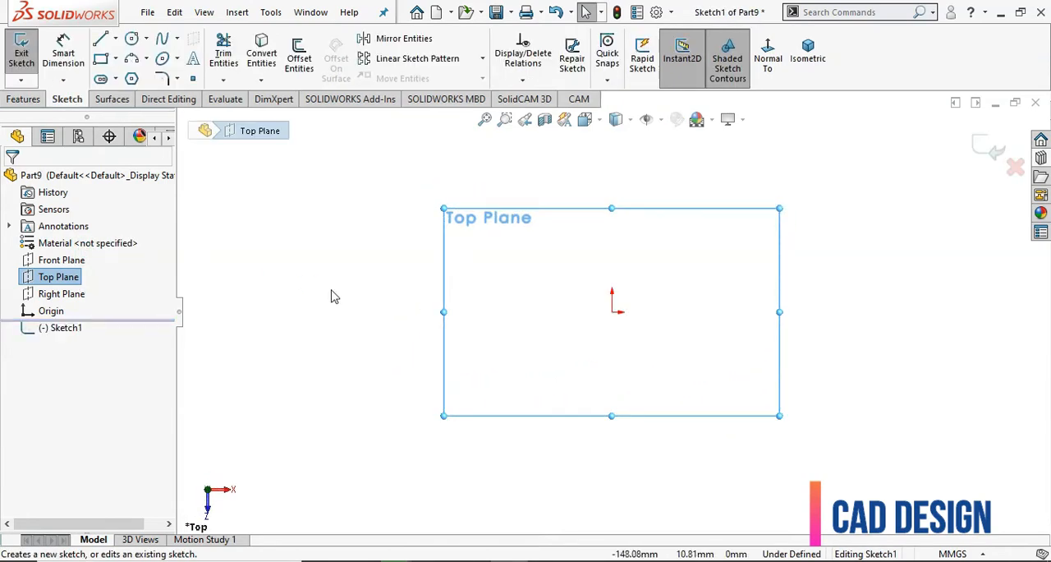
left_click(116, 59)
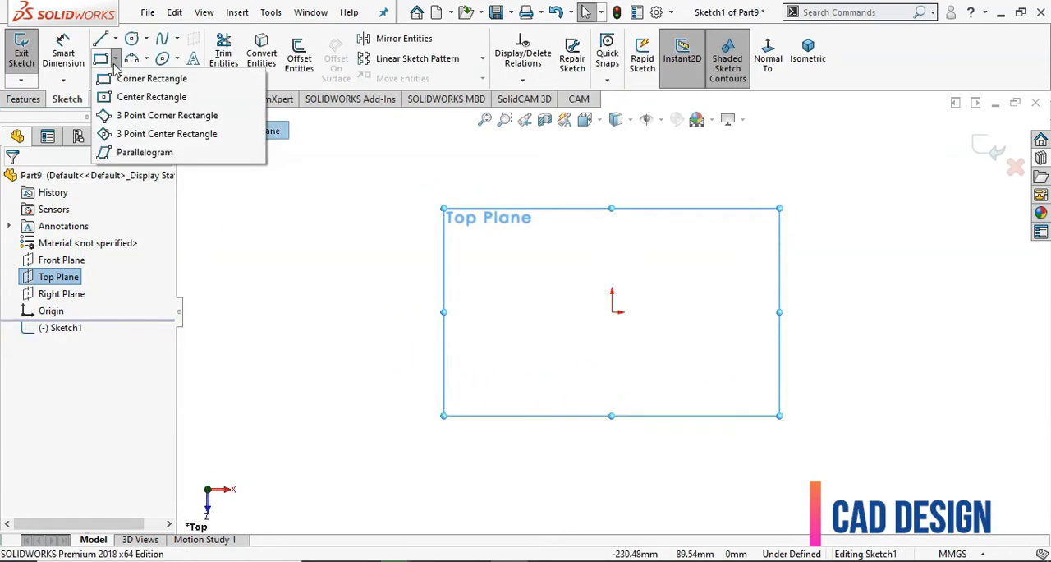
left_click(123, 92)
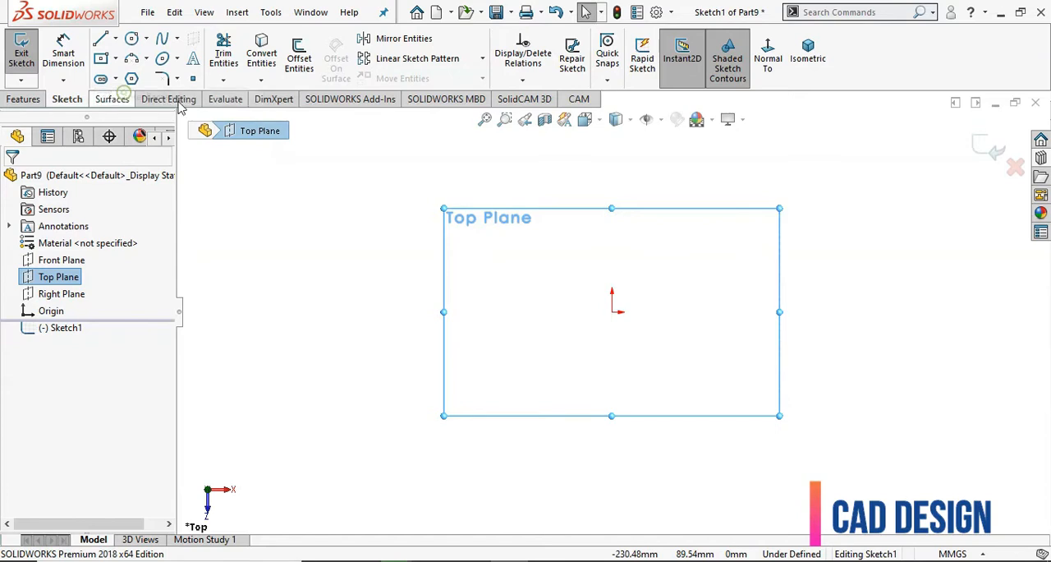
left_click(612, 312)
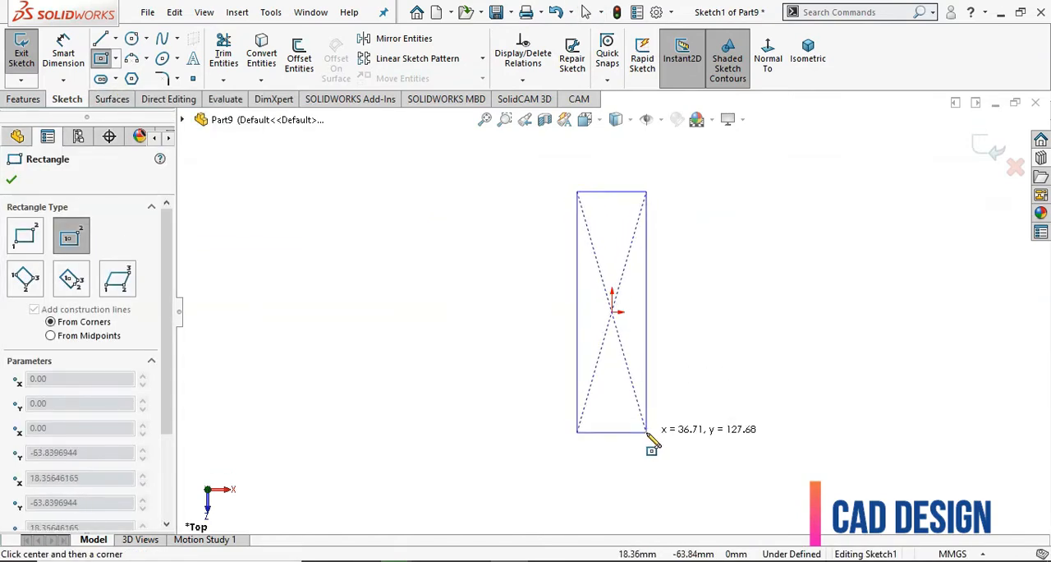
left_click(646, 433)
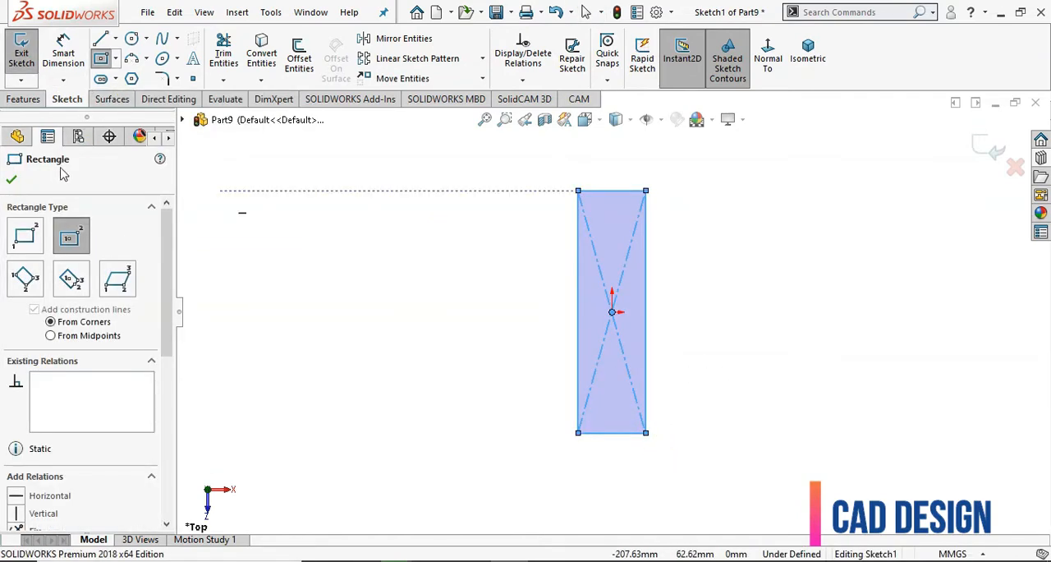
left_click(13, 180)
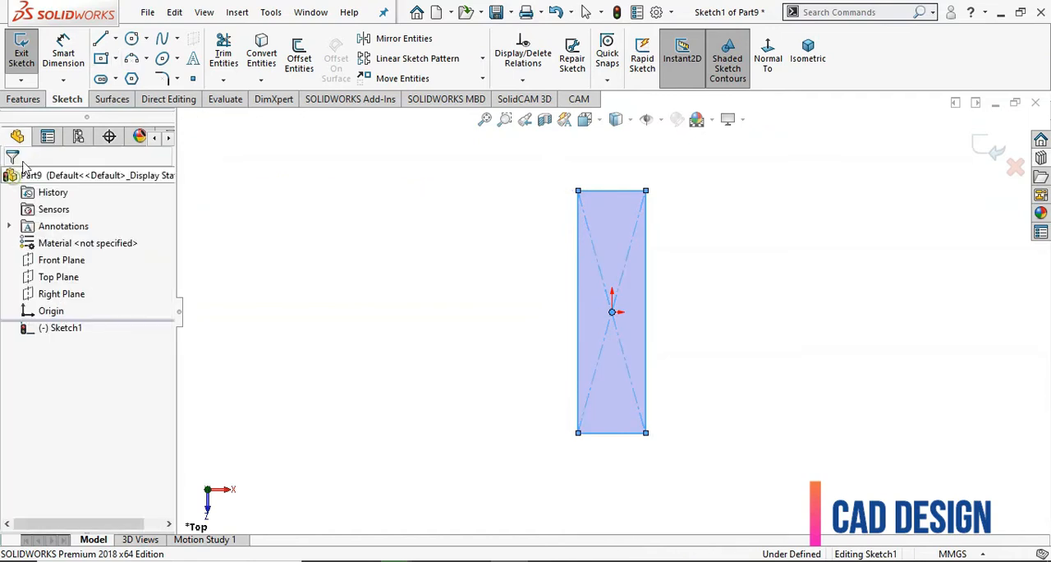
Dimension the rectangle 200 mm long and 50 mm wide, and exit the sketch
left_click(64, 53)
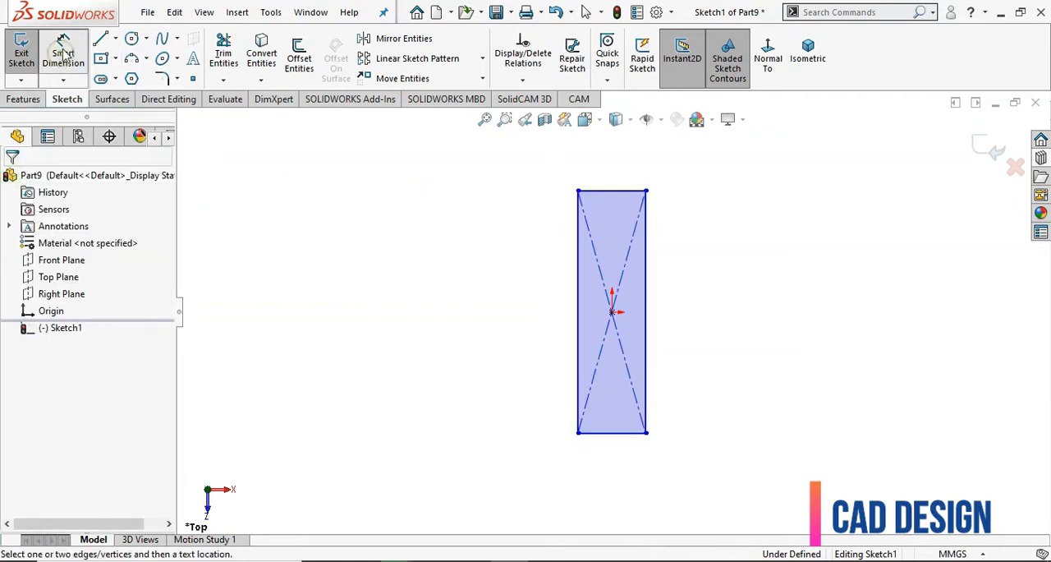
left_click(578, 352)
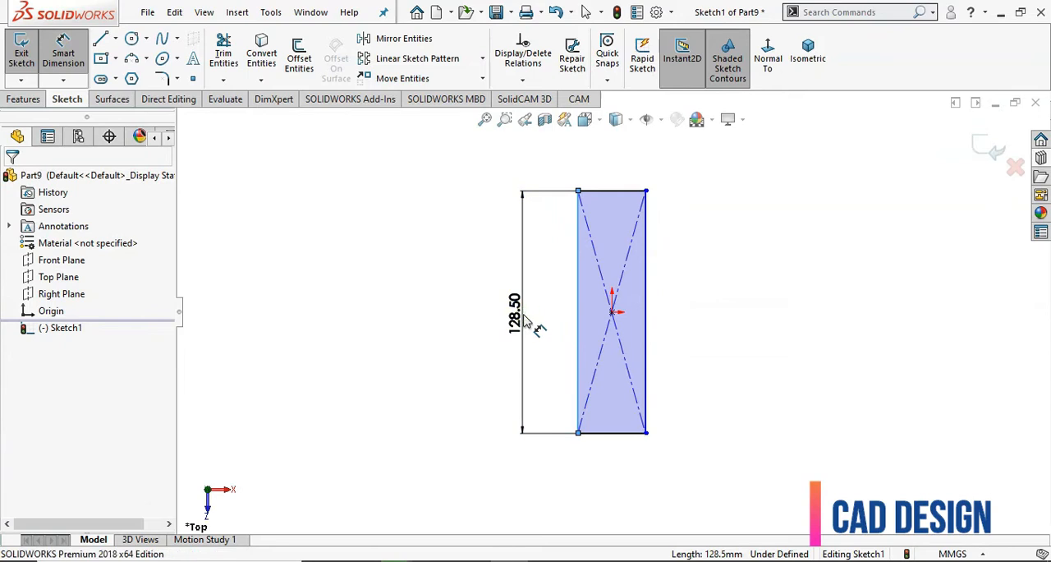
left_click(525, 320)
type("200")
key("Return")
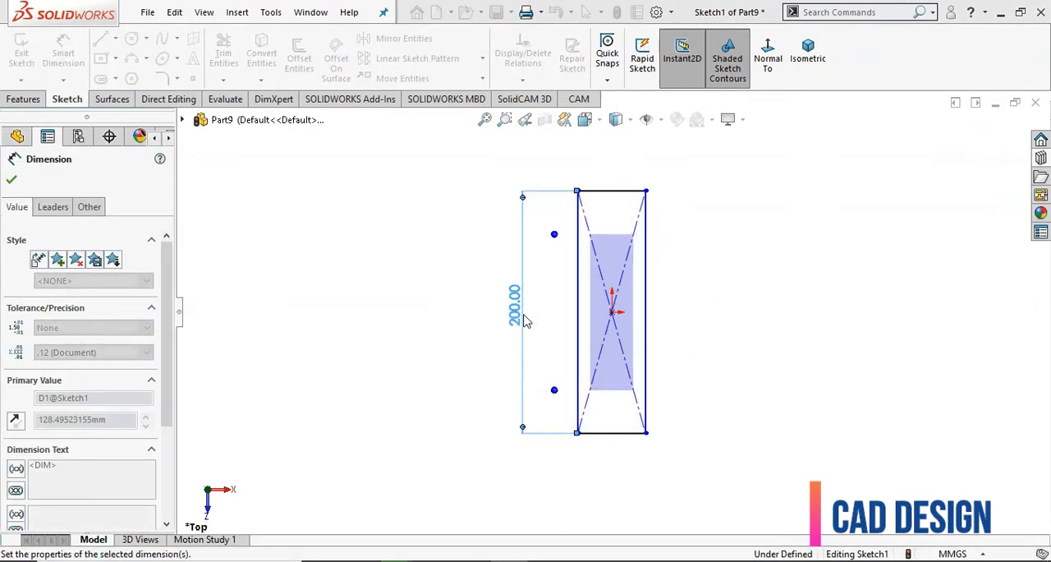
left_click(631, 434)
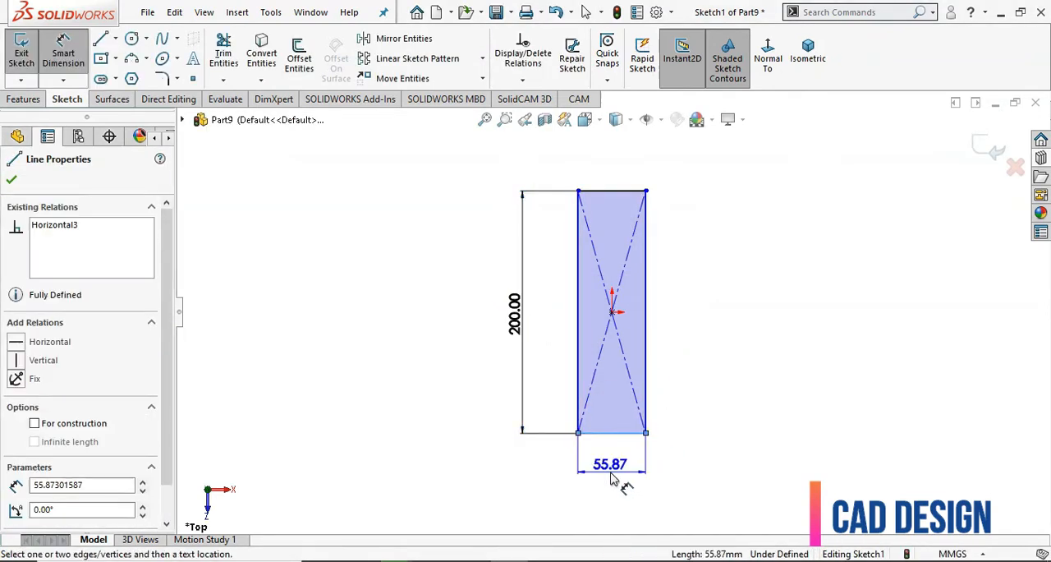
left_click(610, 480)
type("50")
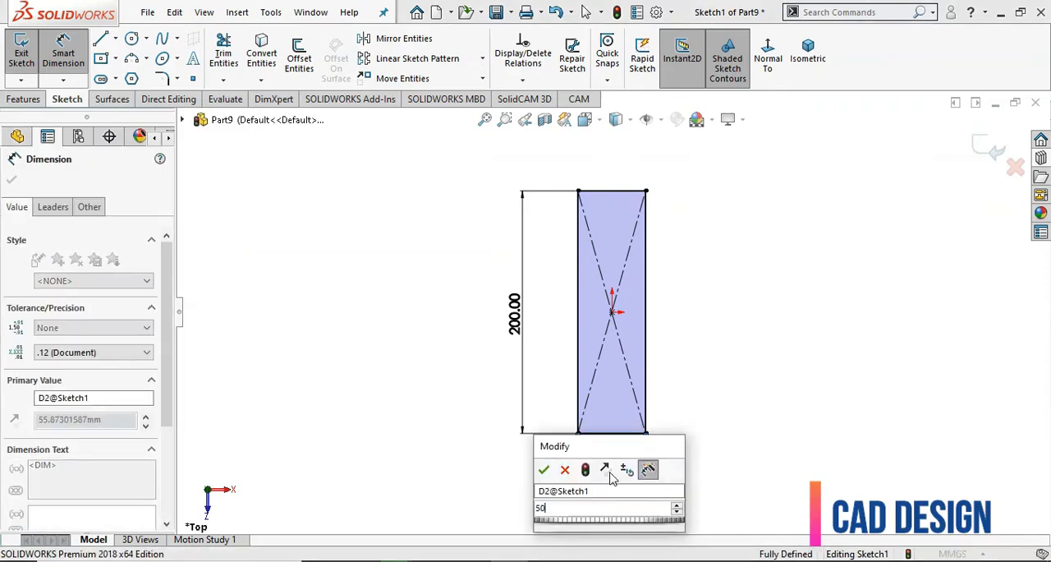
key("Return")
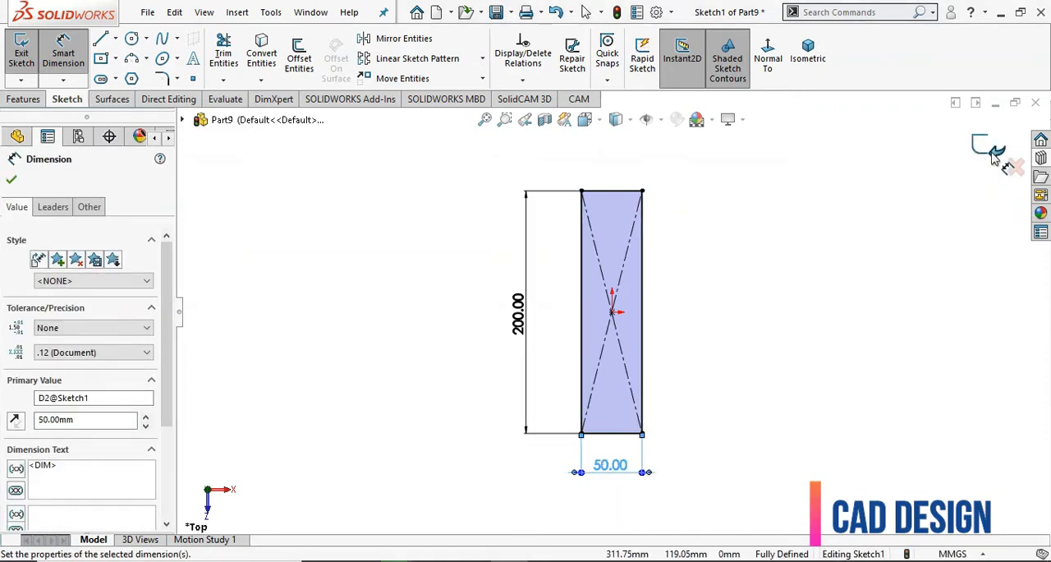
left_click(993, 156)
left_click(987, 155)
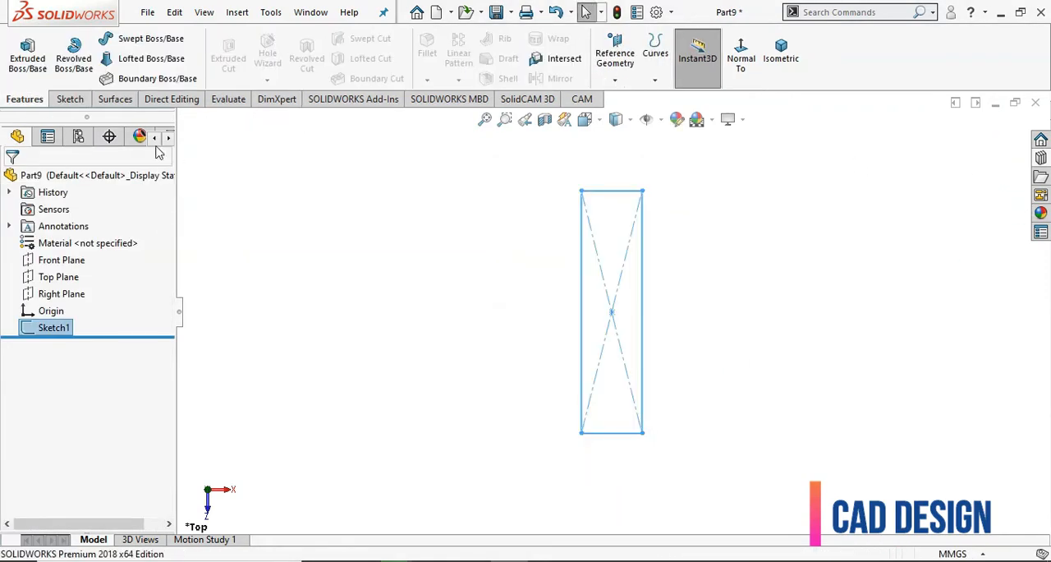
Extrude the rectangle sketch as a blind boss with a depth of 15 mm
left_click(27, 57)
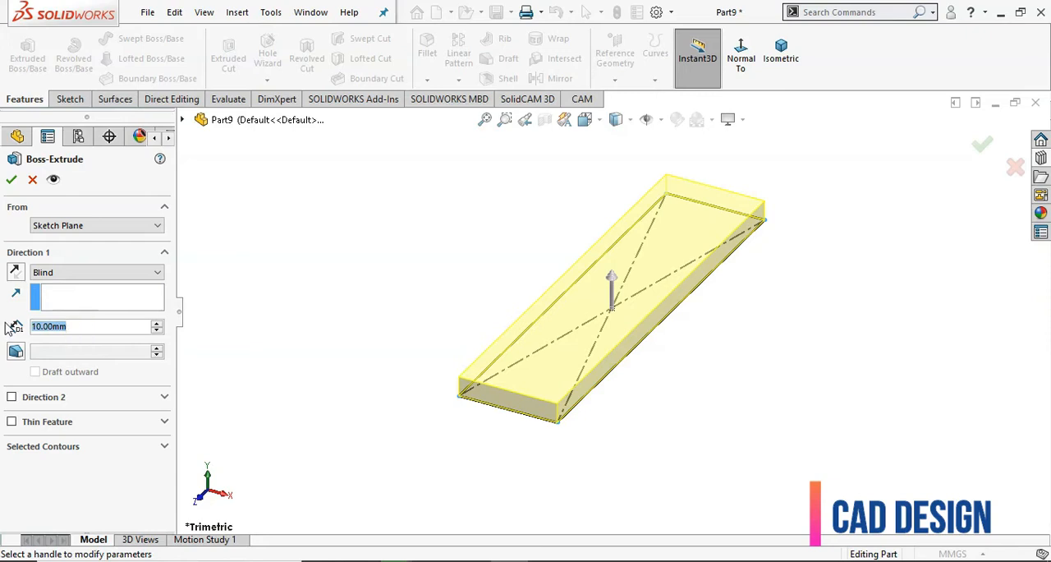
type("15")
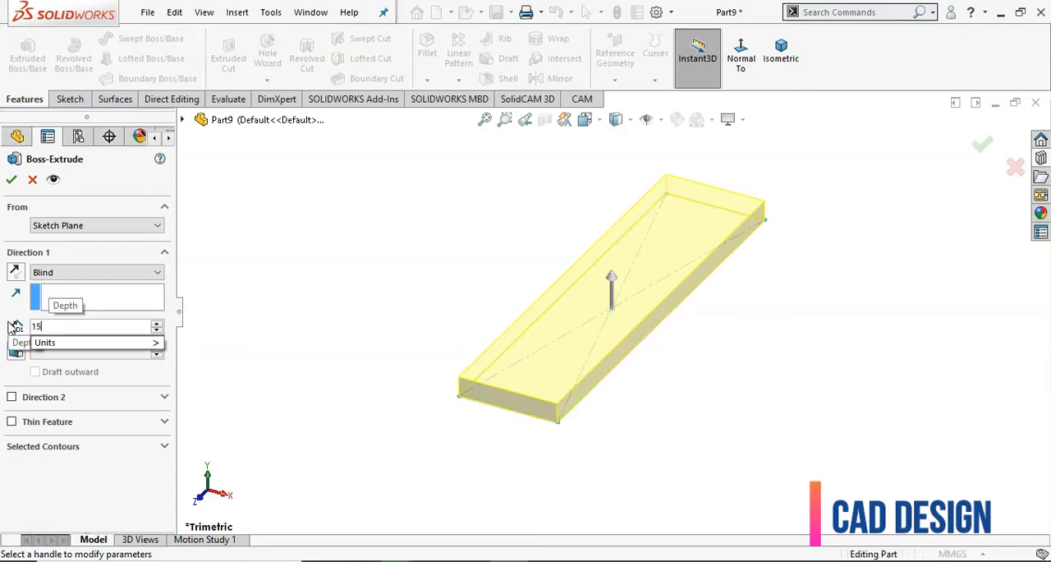
key("Return")
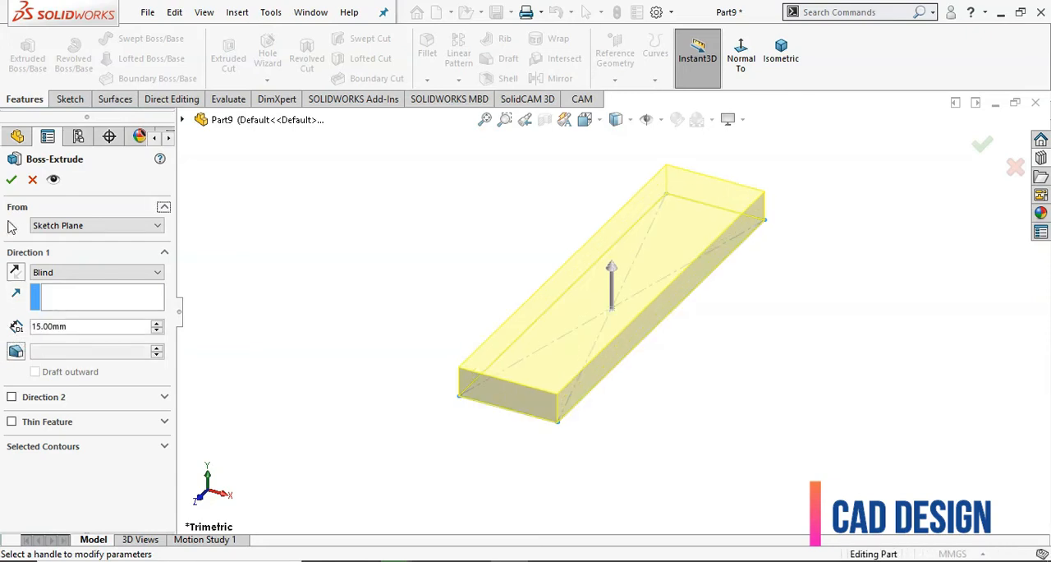
left_click(10, 180)
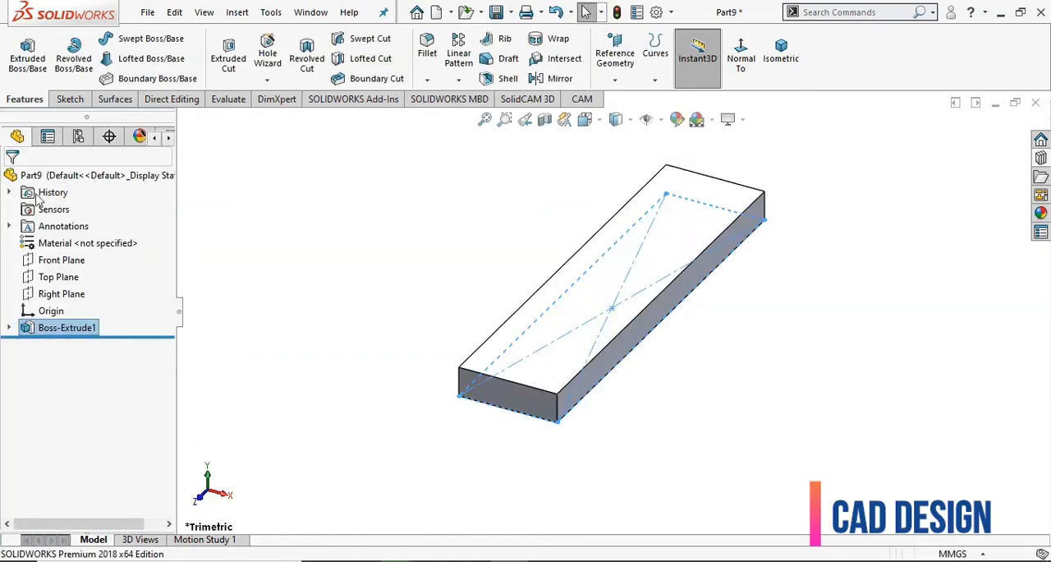
left_click(277, 265)
Create a reference plane offset 150 mm from the block's front end face, flipped to cut through the block
mouse_move(278, 265)
middle_mouse_down()
mouse_move(364, 329)
mouse_move(535, 340)
middle_mouse_up()
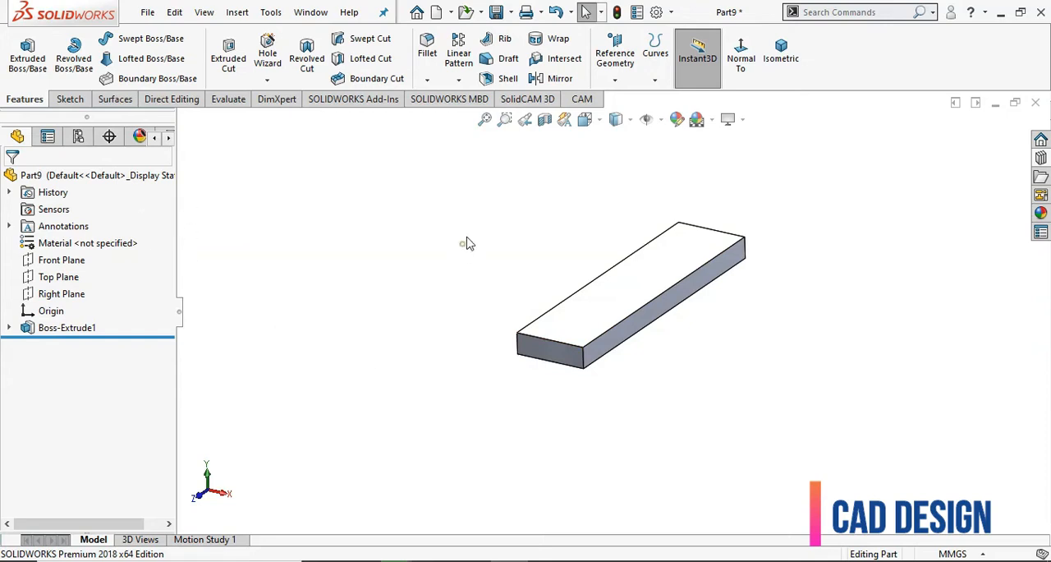
left_click(616, 72)
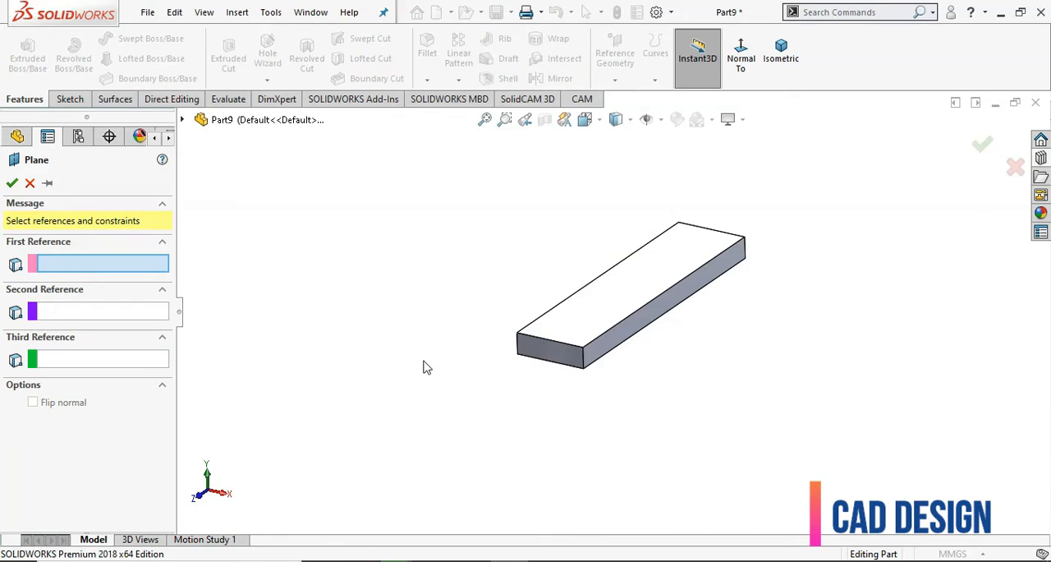
left_click(87, 264)
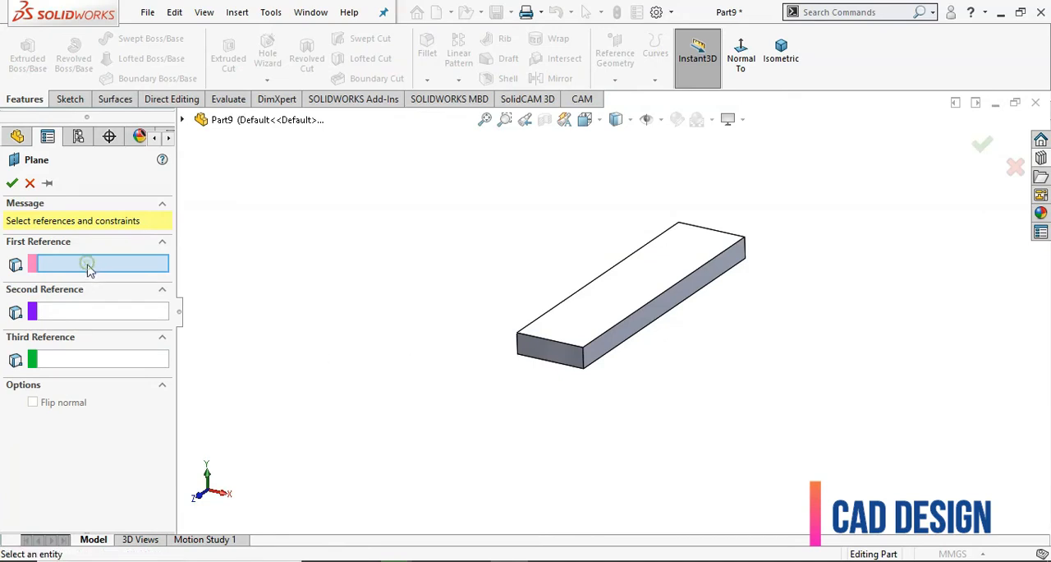
left_click(562, 355)
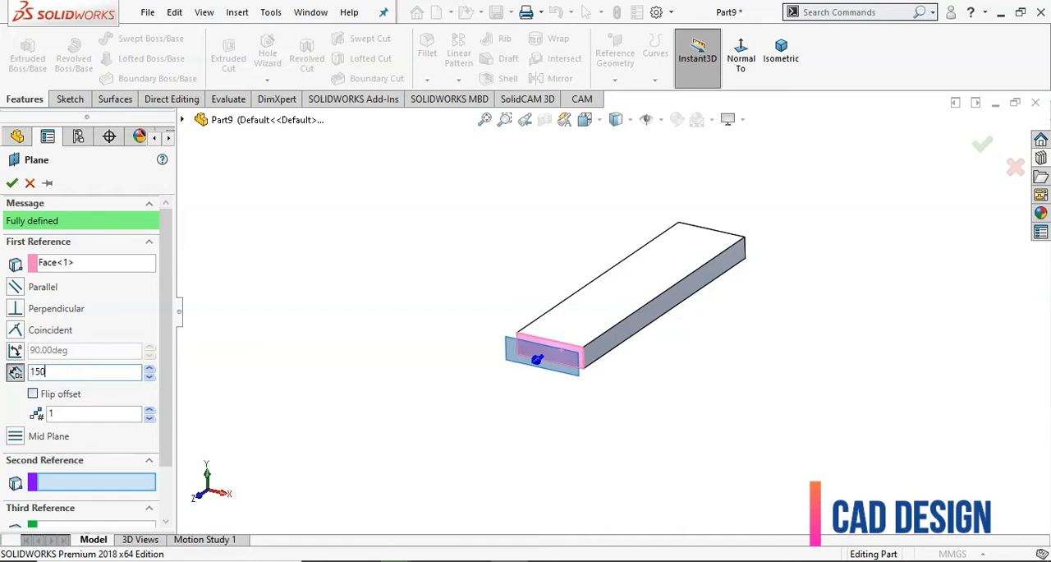
key("Return")
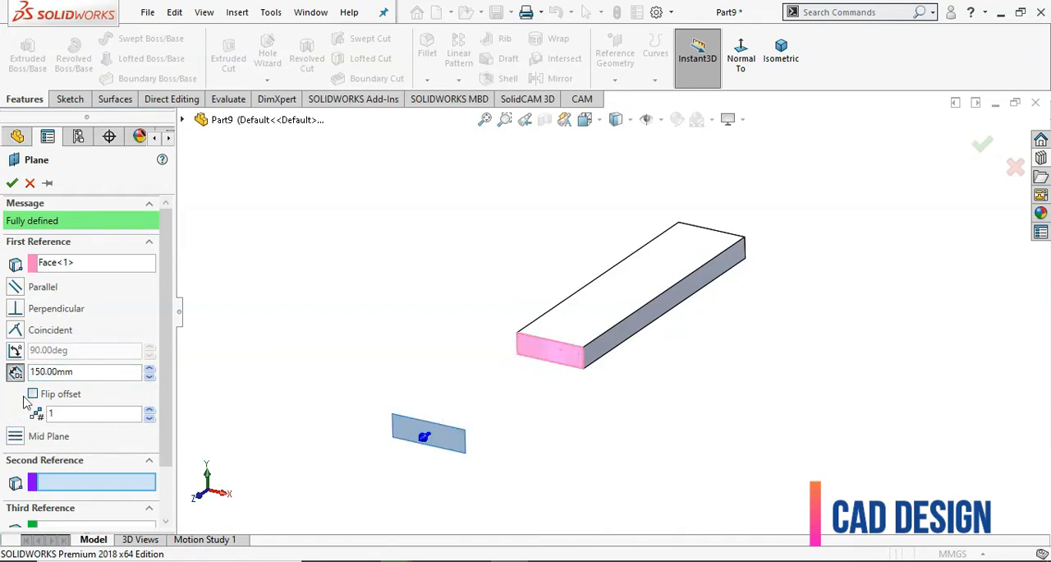
left_click(33, 394)
left_click(33, 394)
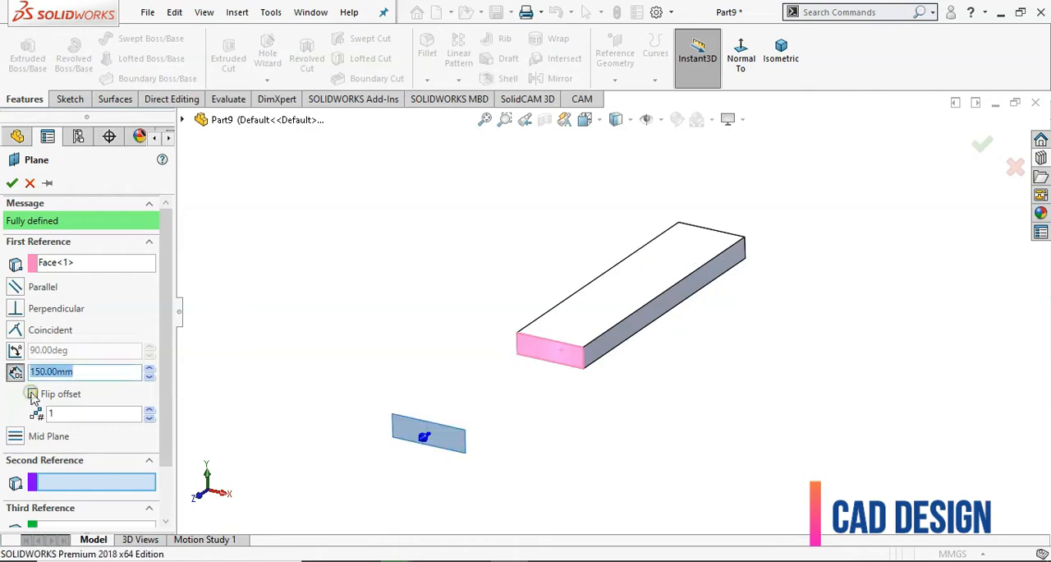
left_click(33, 394)
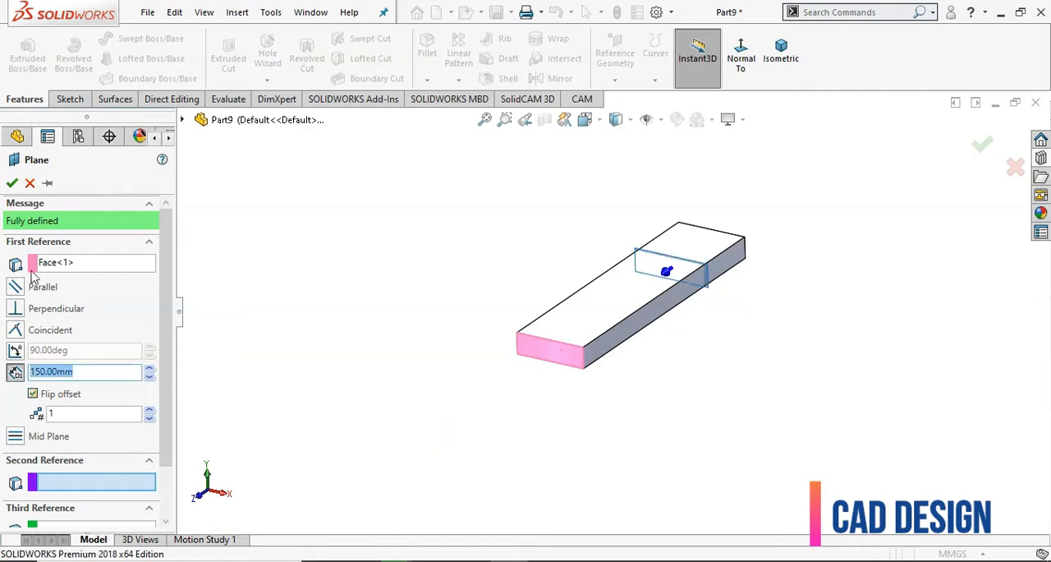
left_click(12, 183)
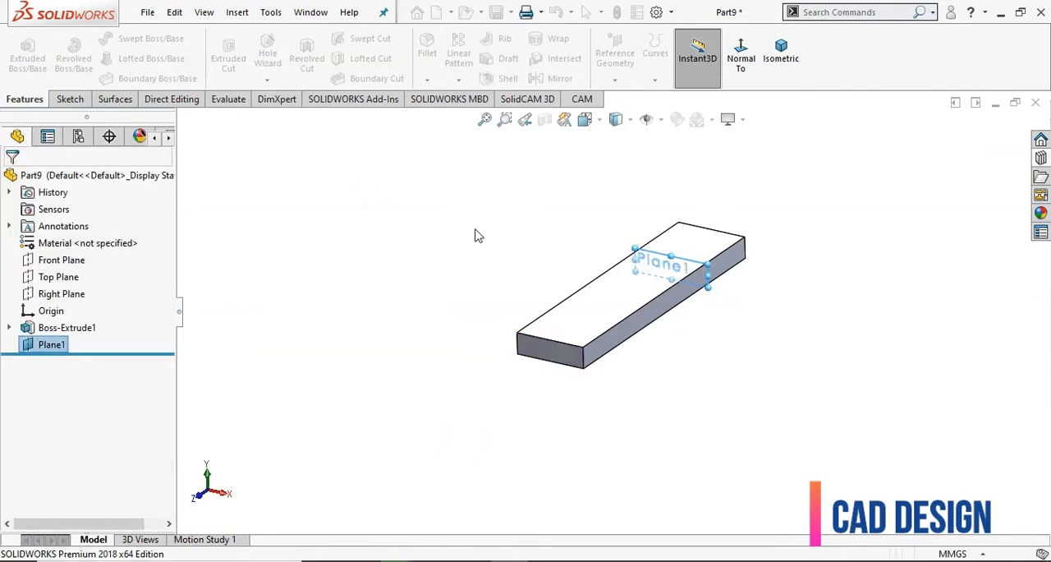
Start a new sketch on the plane offset 150 mm from the block's end face
scroll(506, 239, "down", 2)
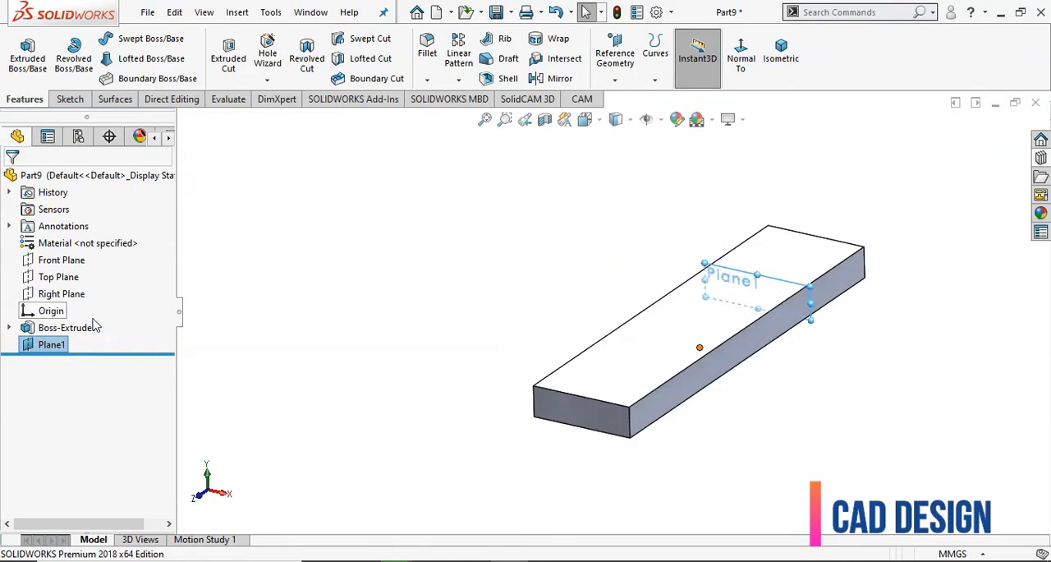
left_click(296, 317)
left_click(55, 349)
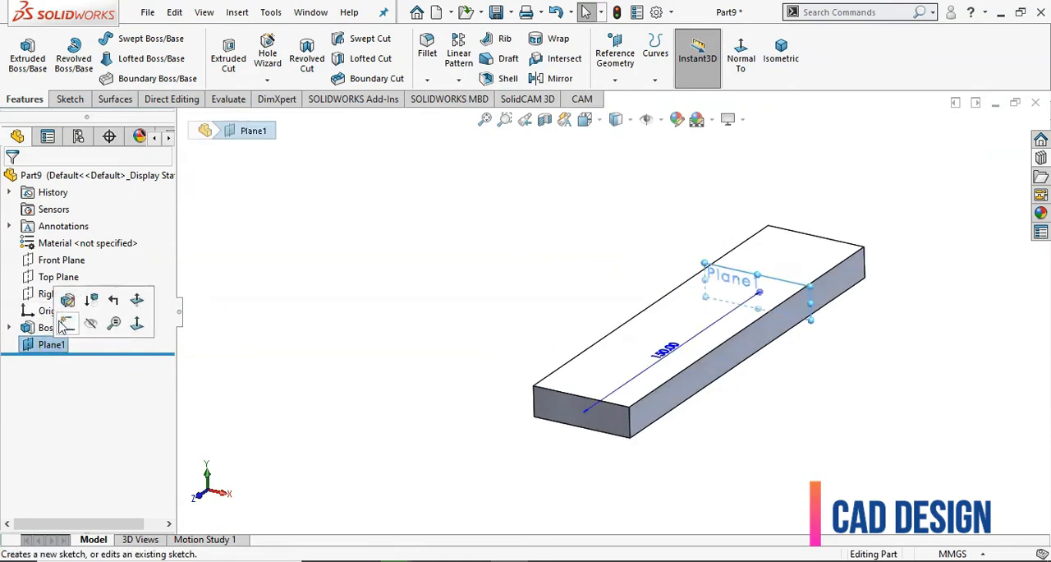
left_click(84, 322)
left_click(291, 387)
scroll(293, 387, "up", 6)
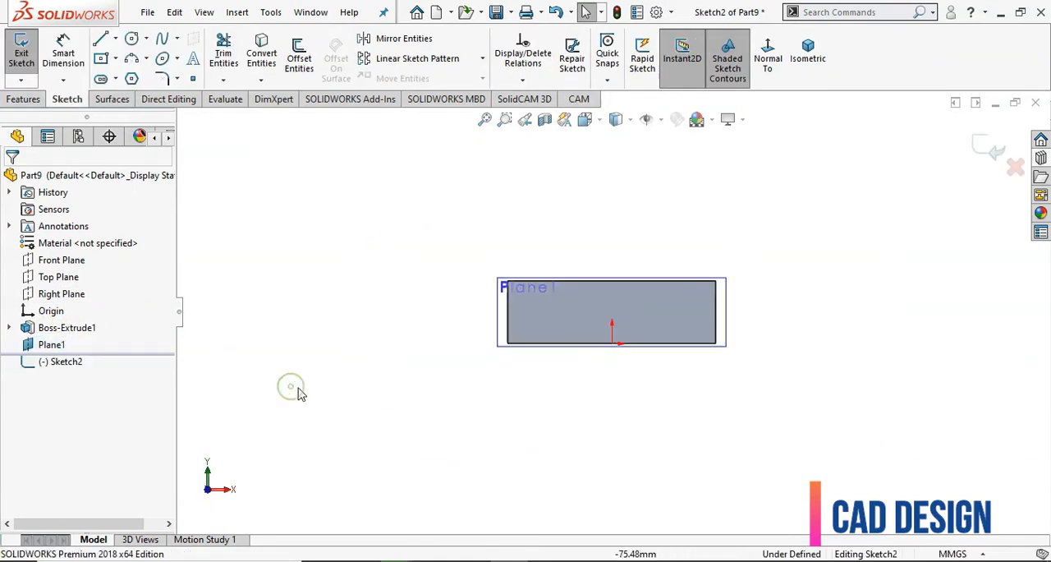
Sketch connected lines along the block's upper edge, up about 52 mm from its left corner, across about 59 mm, and a short way down
left_click(98, 38)
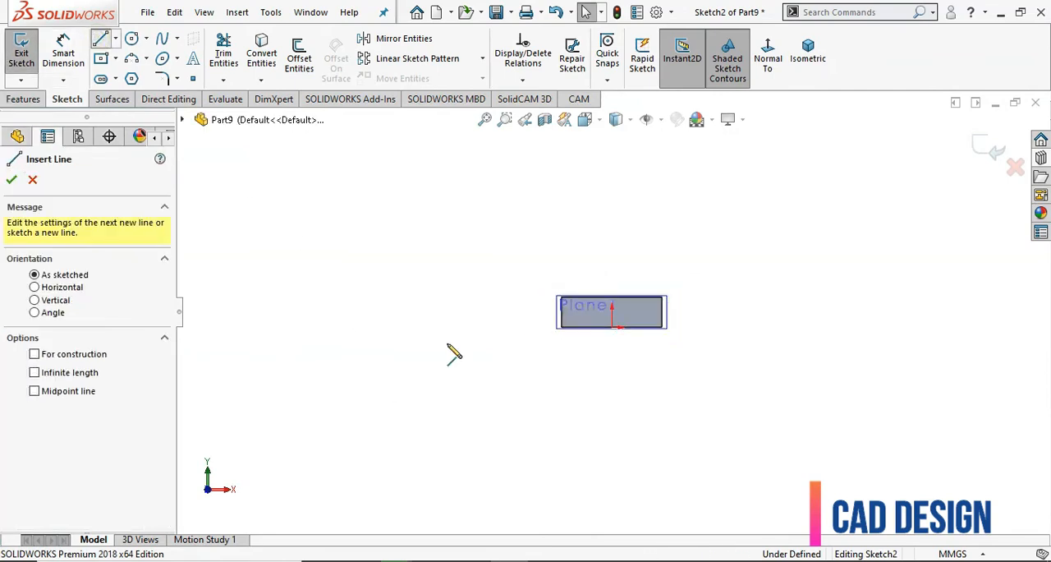
scroll(584, 309, "down", 2)
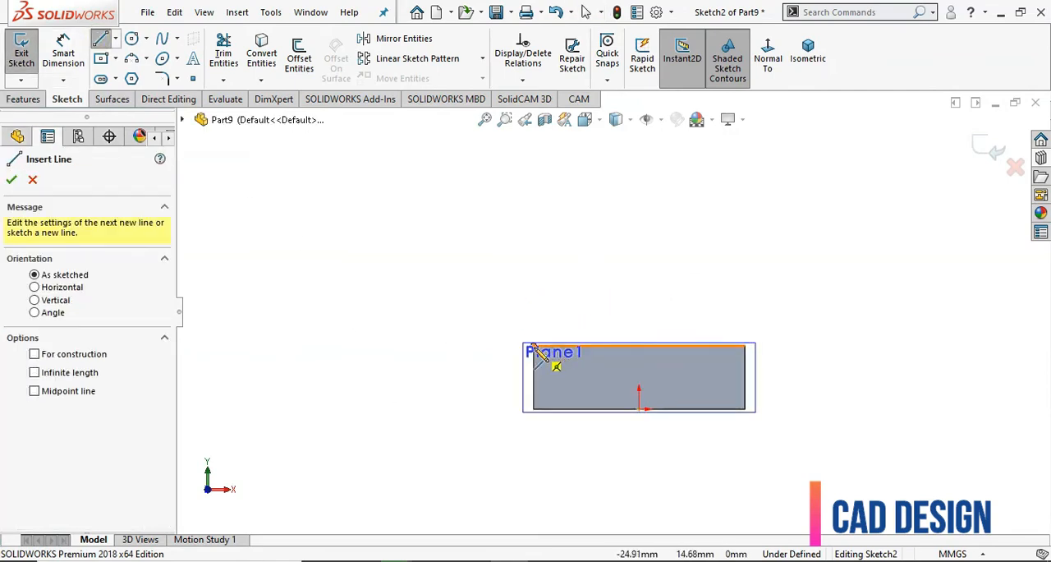
left_click(744, 346)
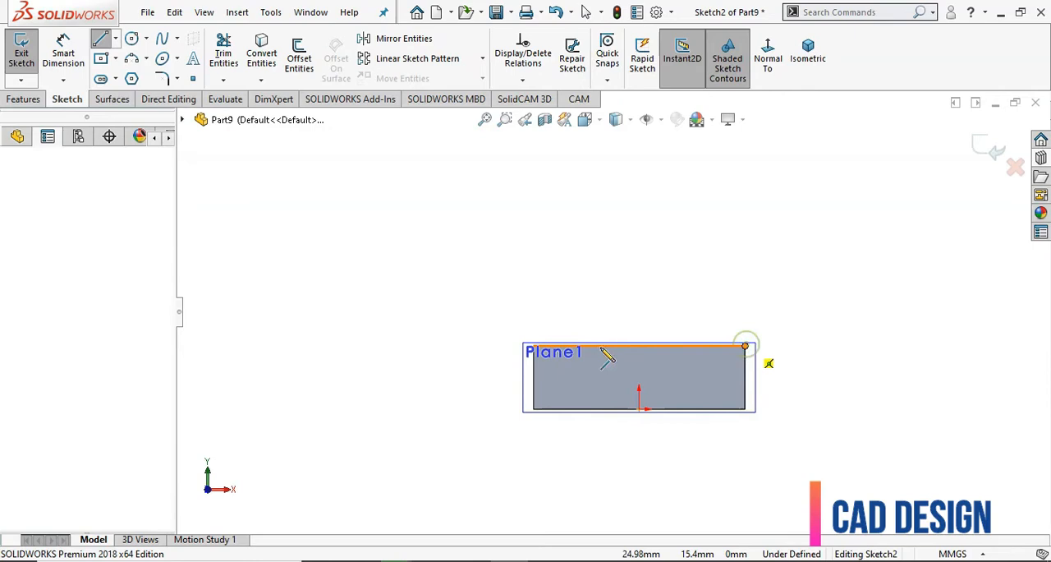
left_click(534, 346)
scroll(542, 312, "up", 2)
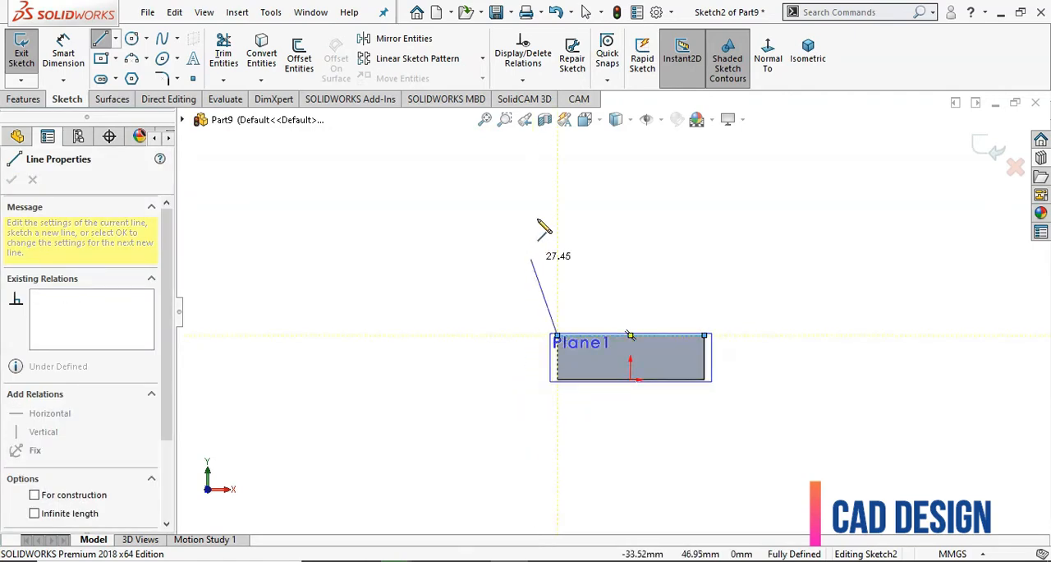
left_click(559, 183)
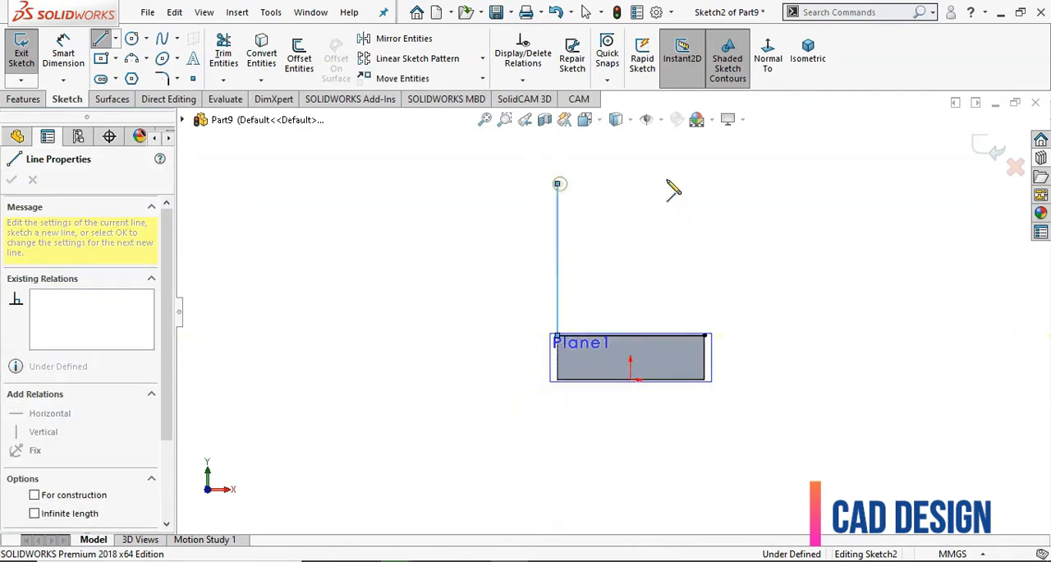
left_click(729, 183)
left_click(729, 212)
right_click(793, 188)
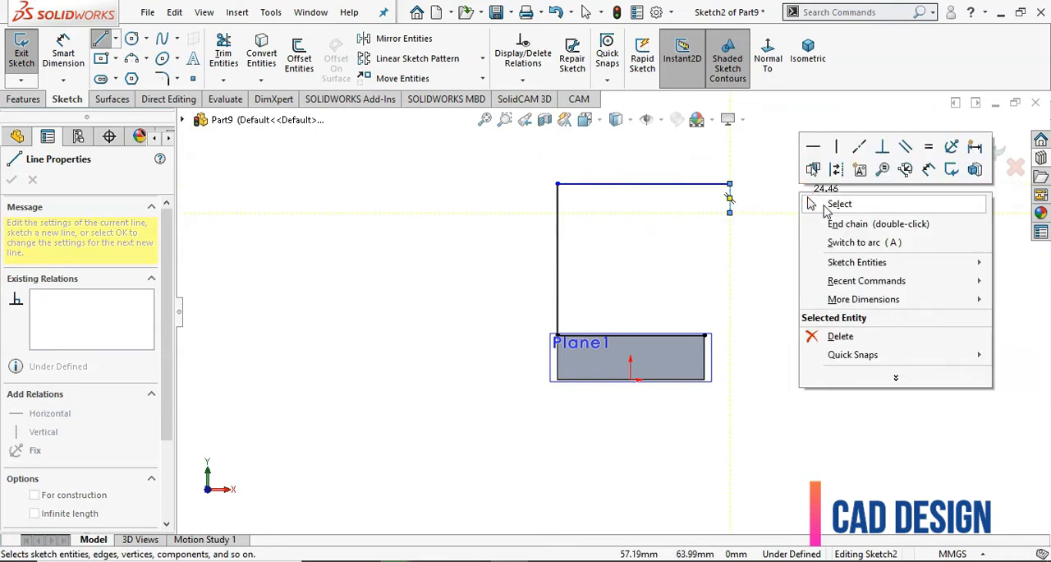
left_click(823, 204)
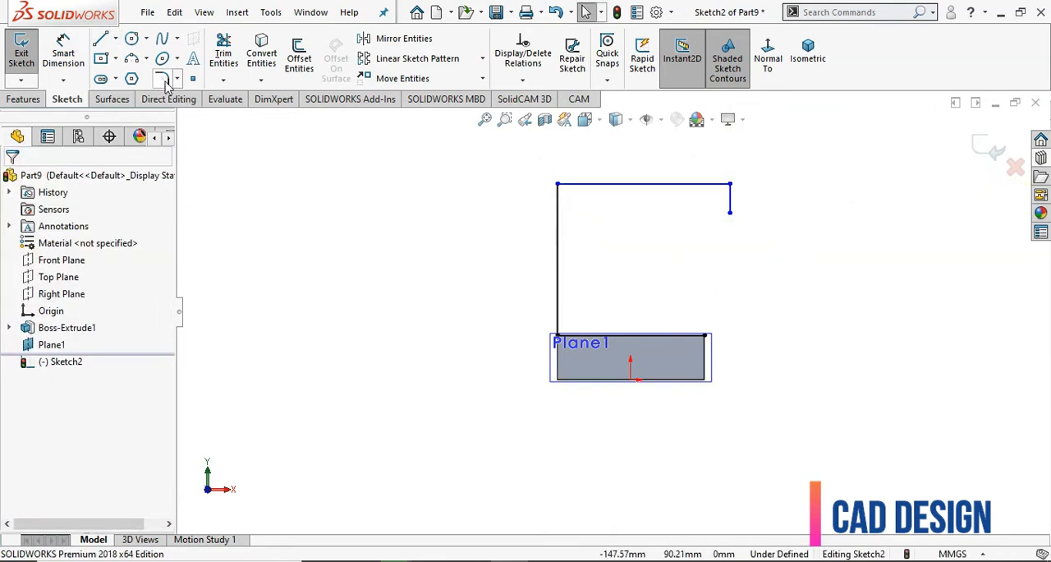
Close the profile with an inward-curving 3-point arc from the short line's lower end to the block's upper right corner
left_click(146, 59)
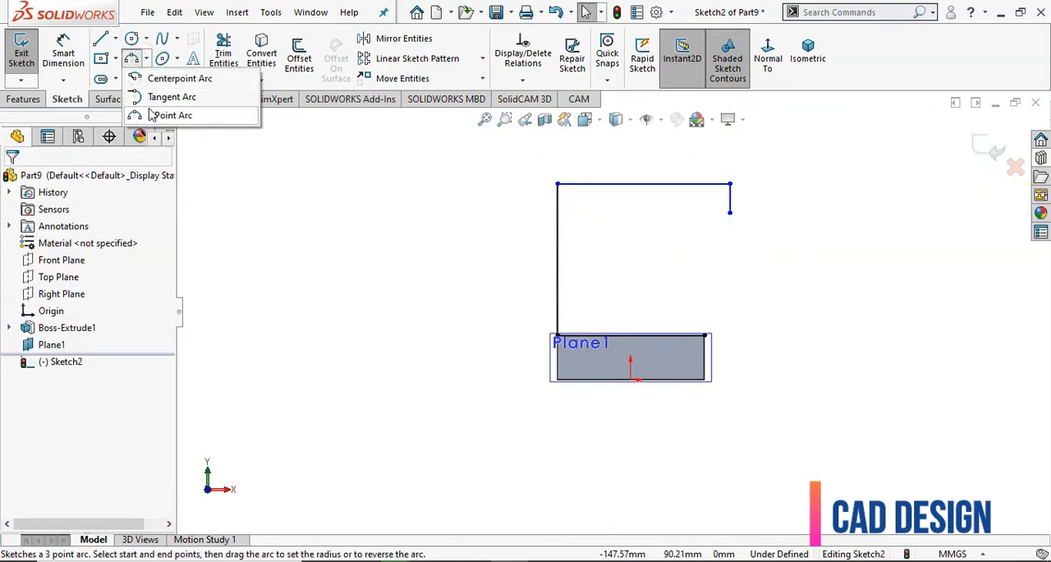
left_click(169, 115)
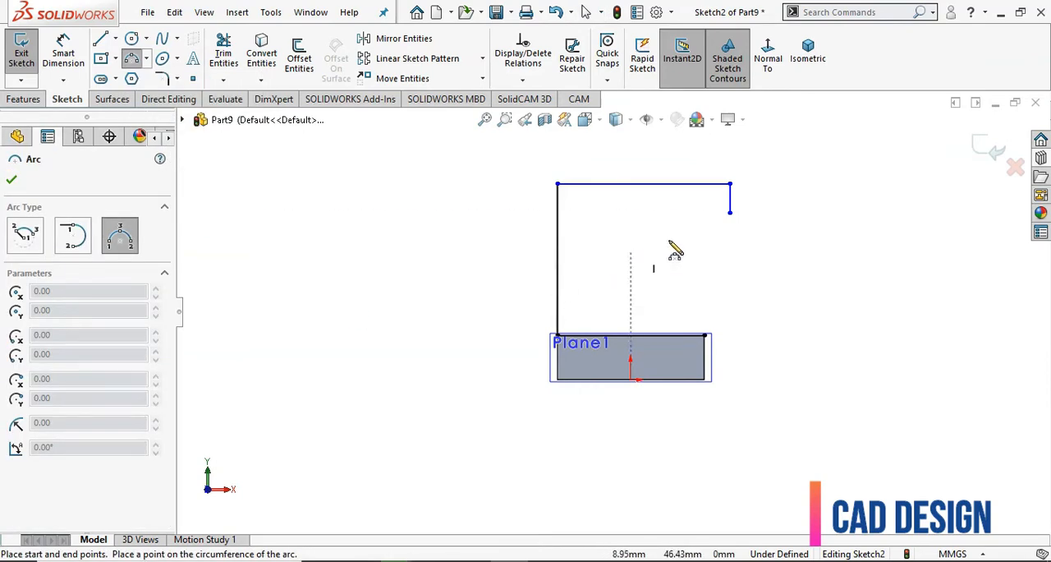
left_click(730, 211)
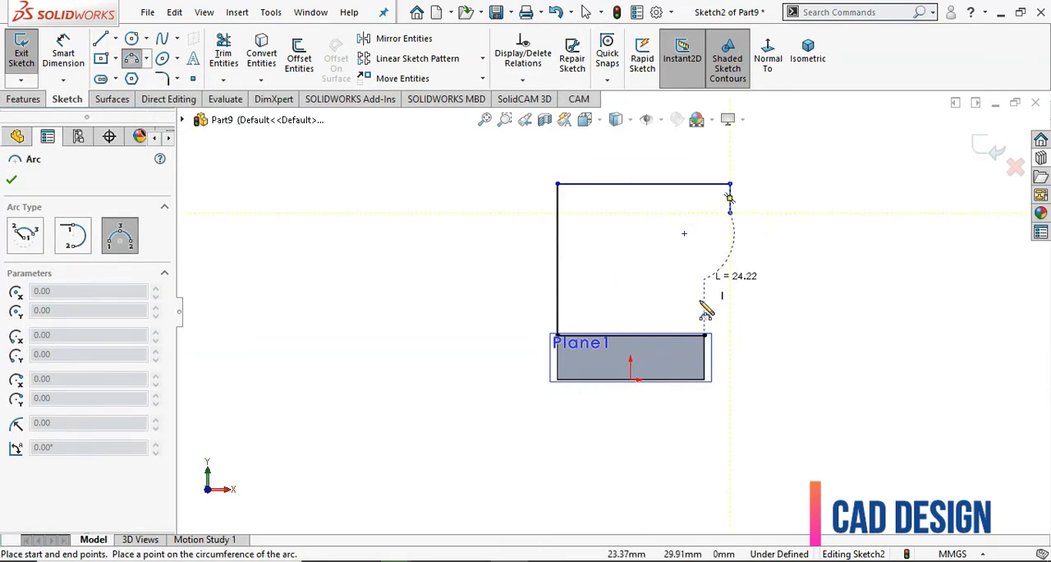
left_click(702, 333)
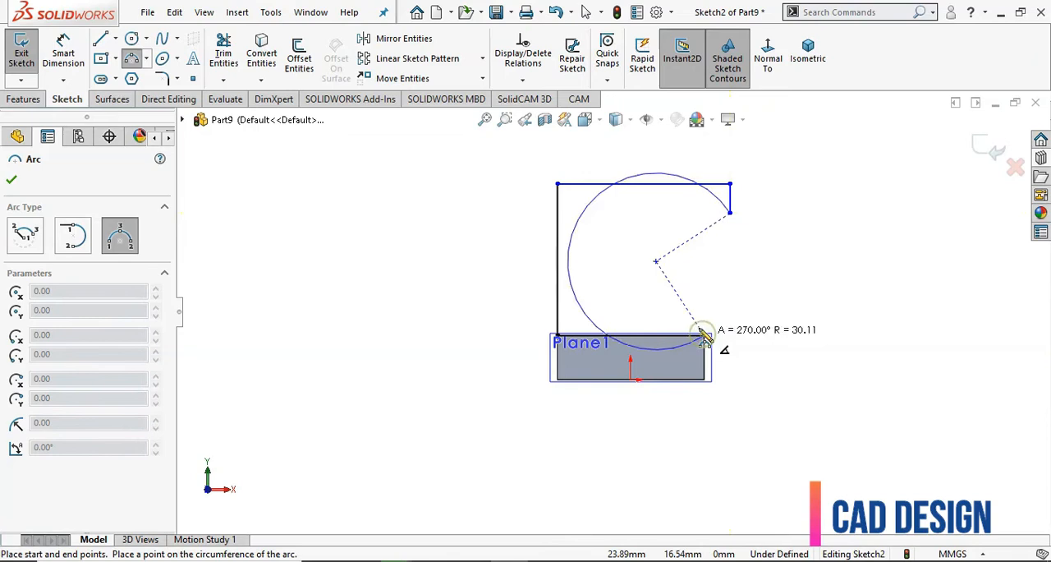
left_click(670, 263)
right_click(455, 247)
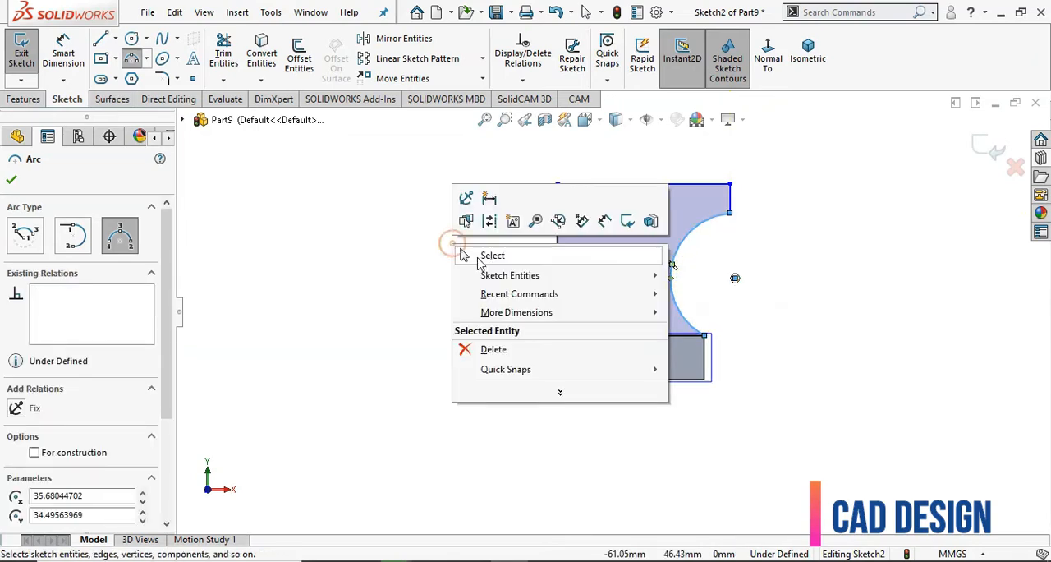
left_click(479, 259)
Dimension the profile's upper horizontal line and its long vertical line to 250 mm each
scroll(460, 287, "up", 3)
scroll(711, 292, "down", 2)
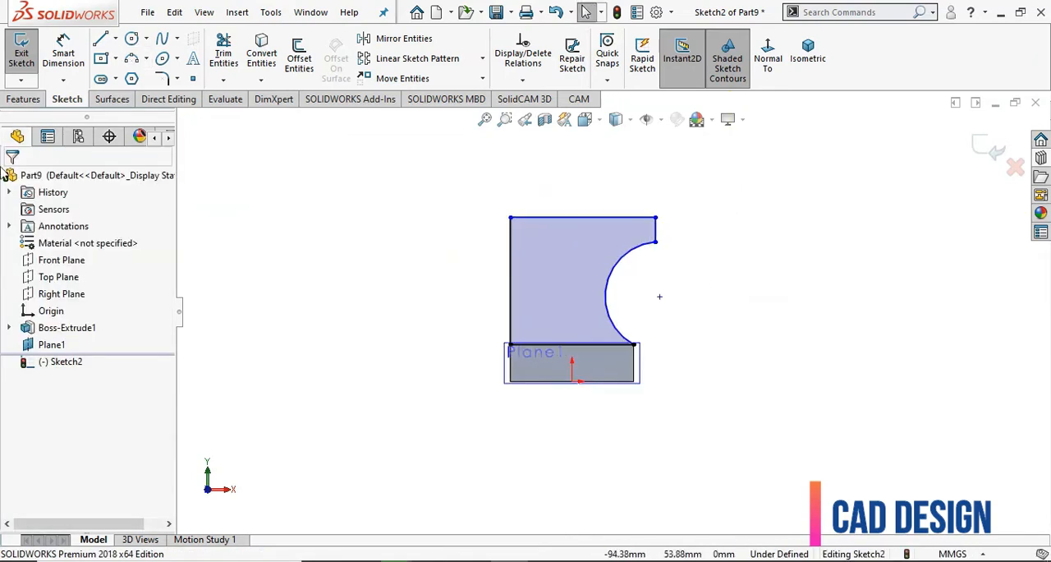
left_click(63, 53)
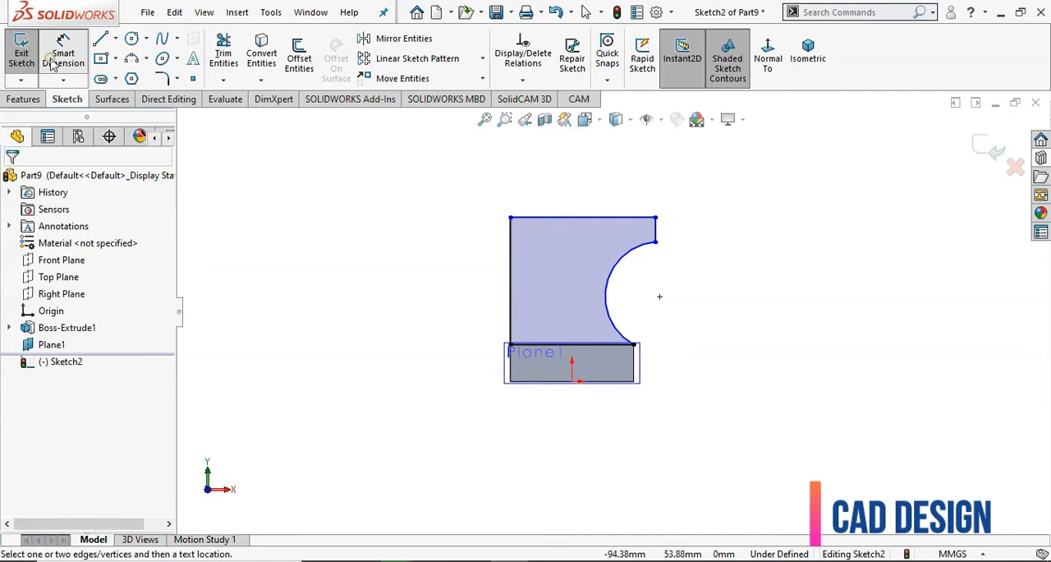
left_click(544, 197)
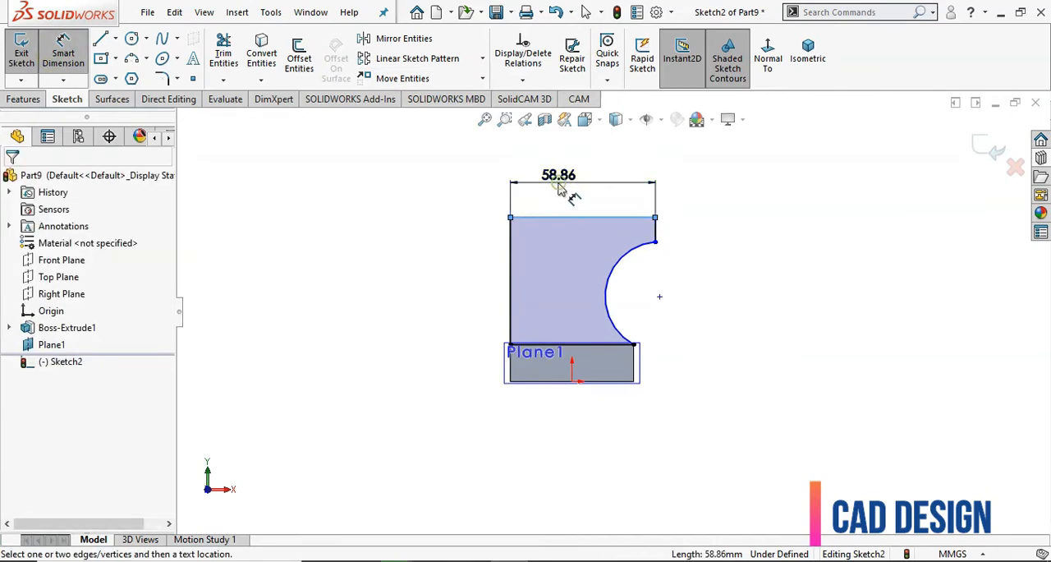
left_click(560, 192)
type("250")
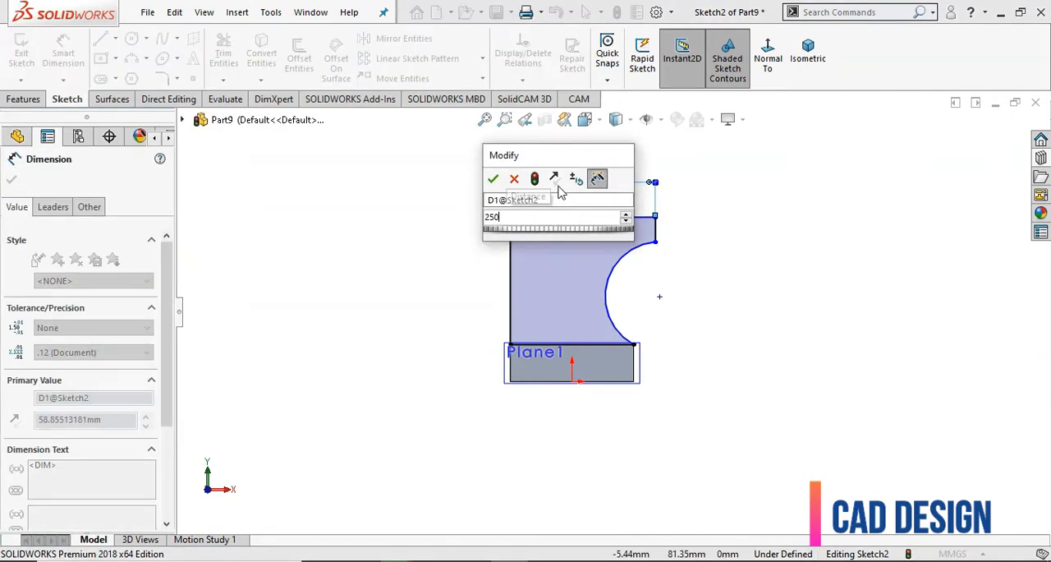
key("Return")
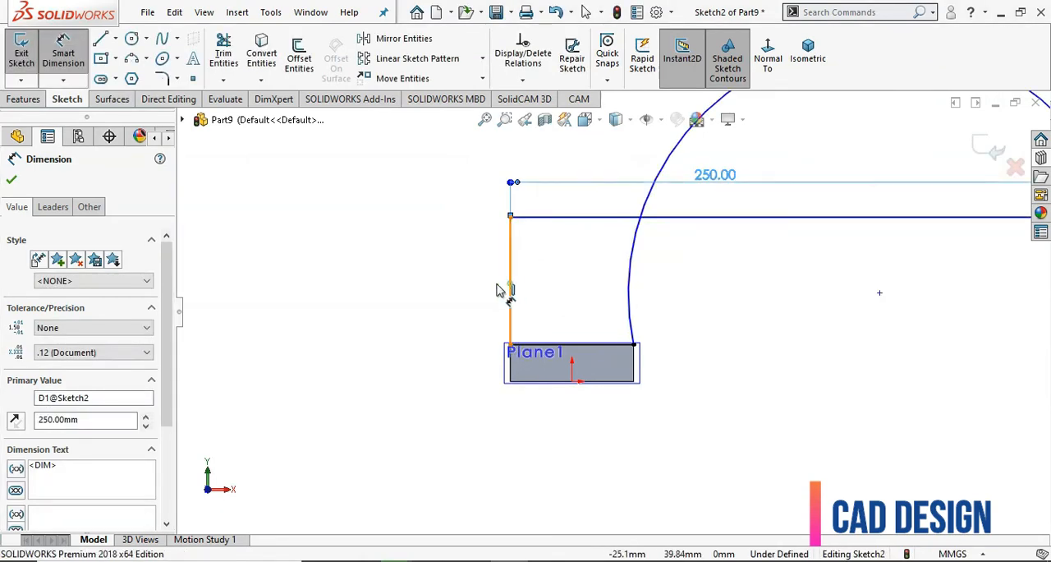
left_click(508, 288)
left_click(442, 285)
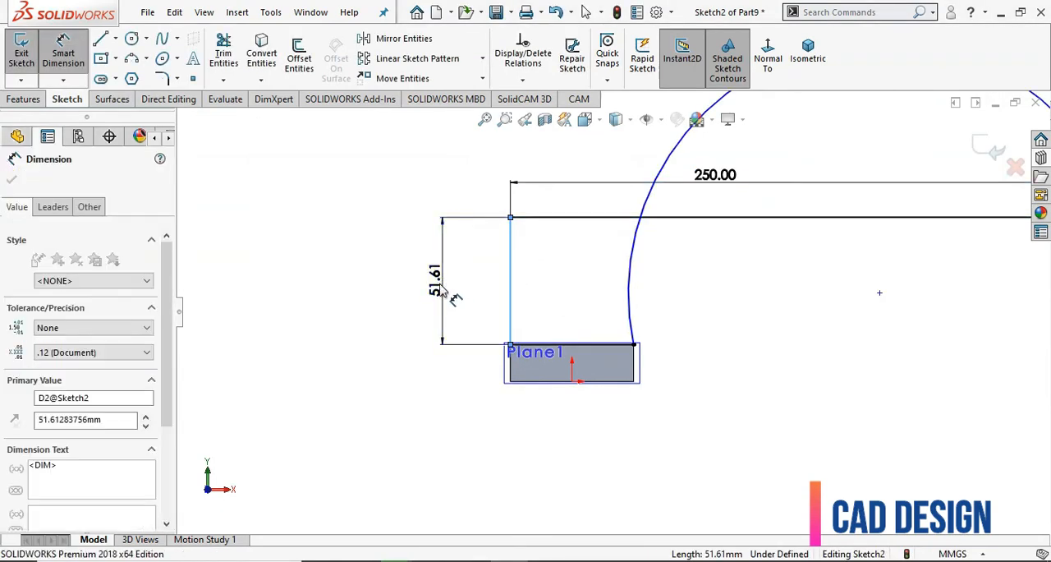
type("250")
key("Return")
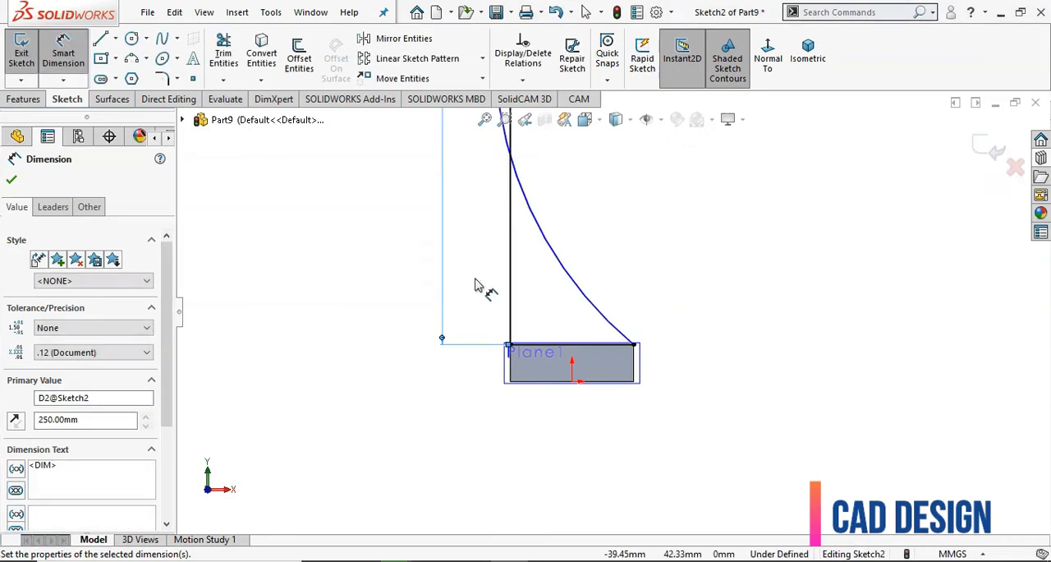
Dimension the arc with a radius of 195.3 mm
key("f")
scroll(696, 234, "down", 2)
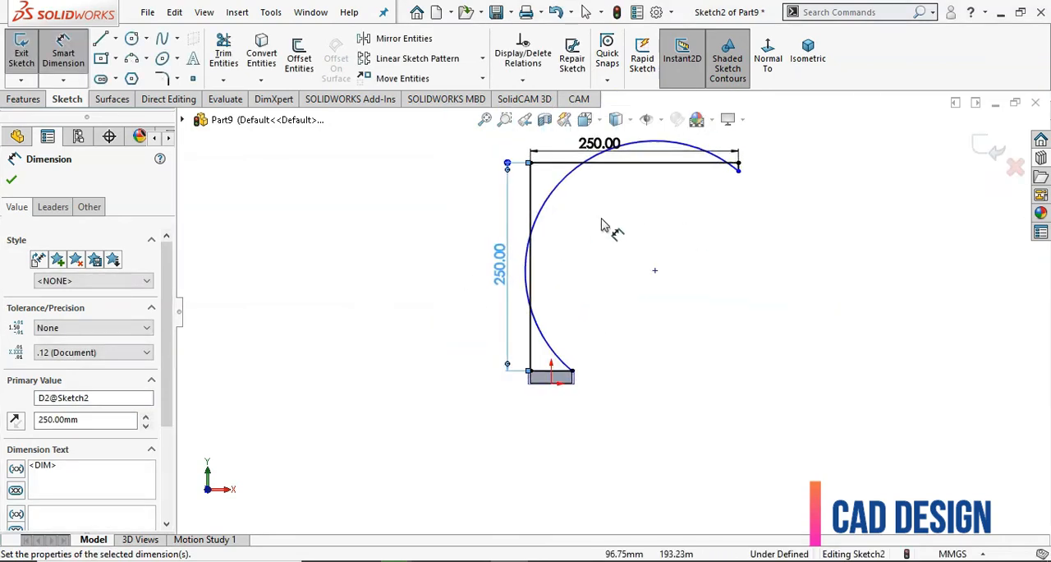
left_click(573, 185)
left_click(605, 254)
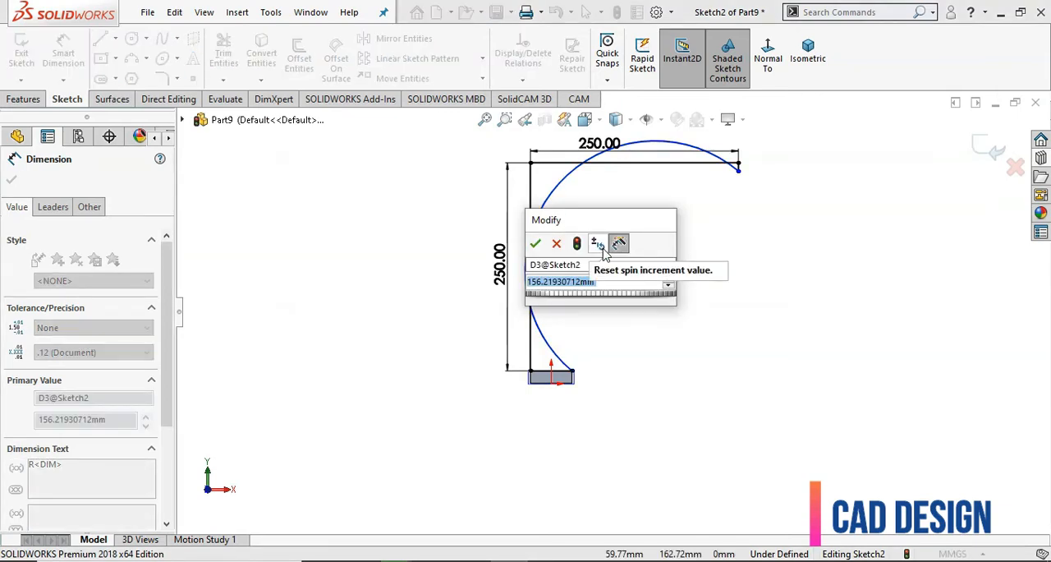
type("195")
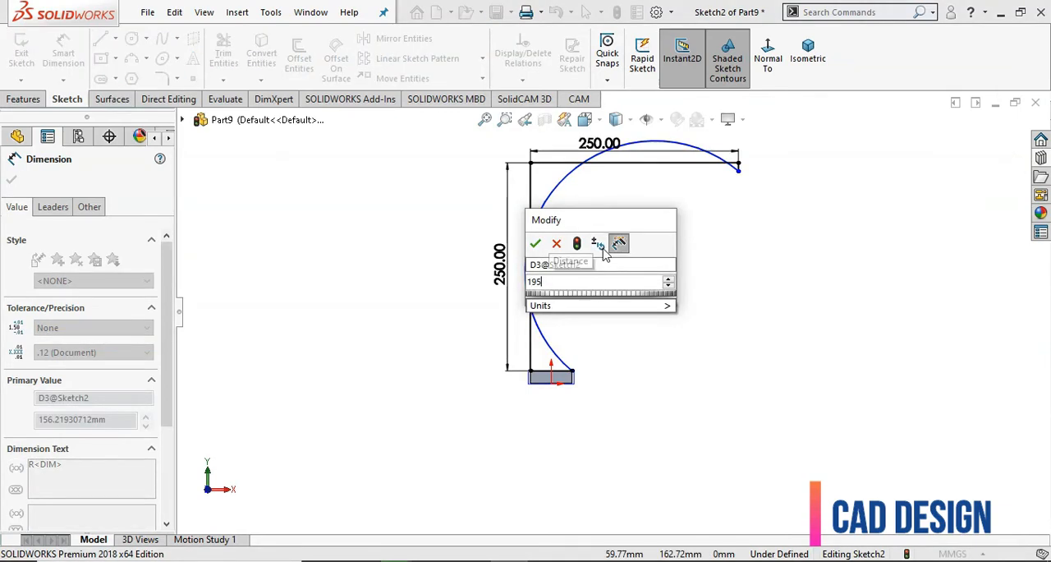
type(".3")
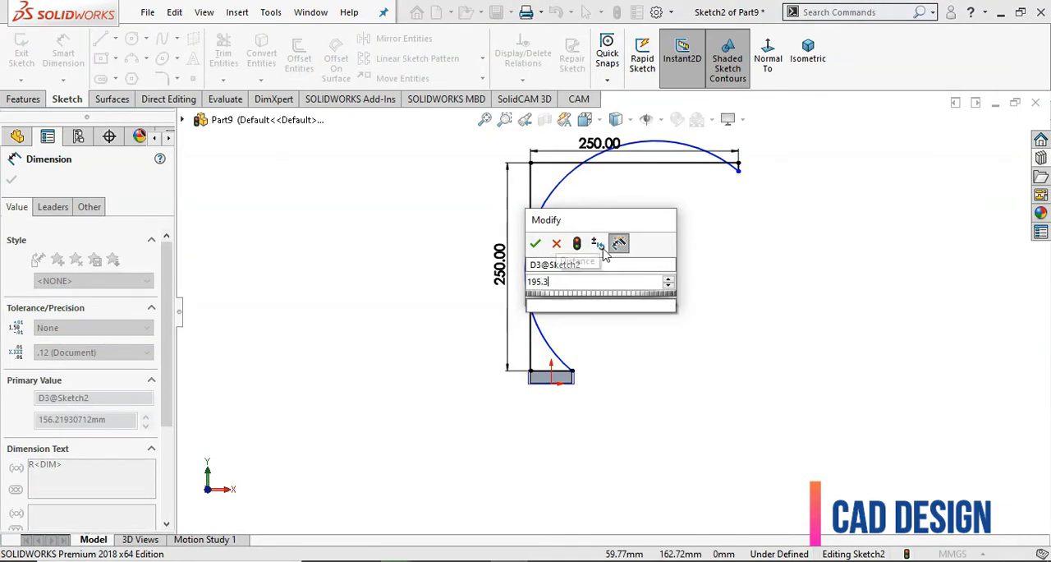
key("Return")
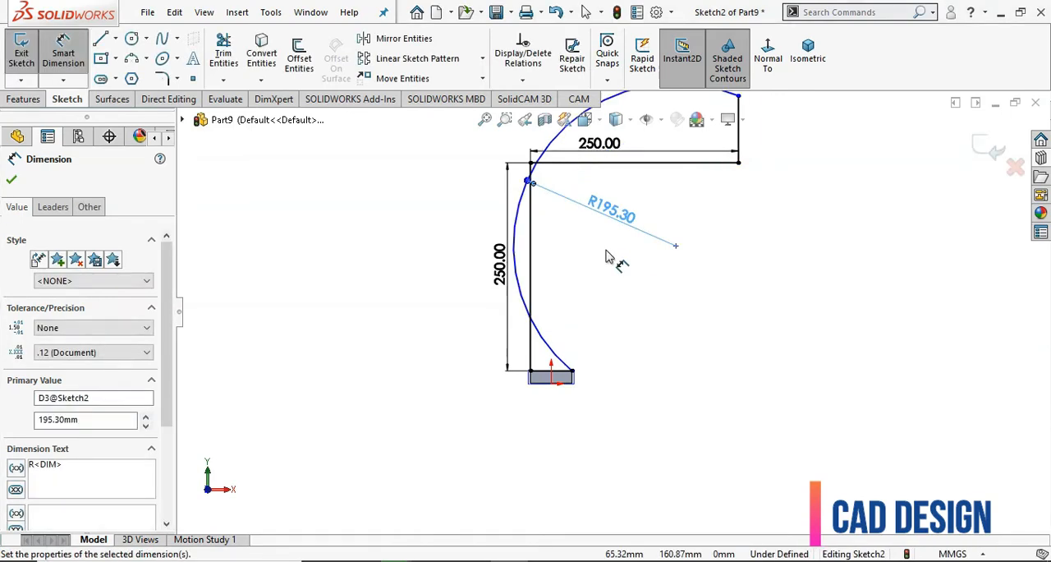
Move the arc's upper endpoint down below the upper horizontal line so the arc curves inside the profile
scroll(612, 258, "up", 1)
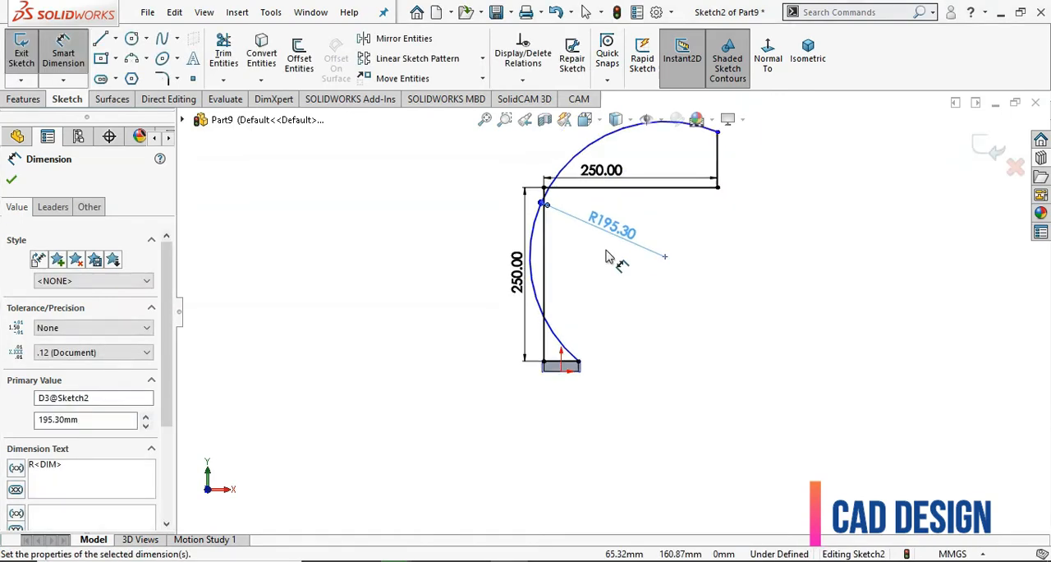
scroll(761, 219, "up", 3)
right_click(765, 211)
left_click(804, 255)
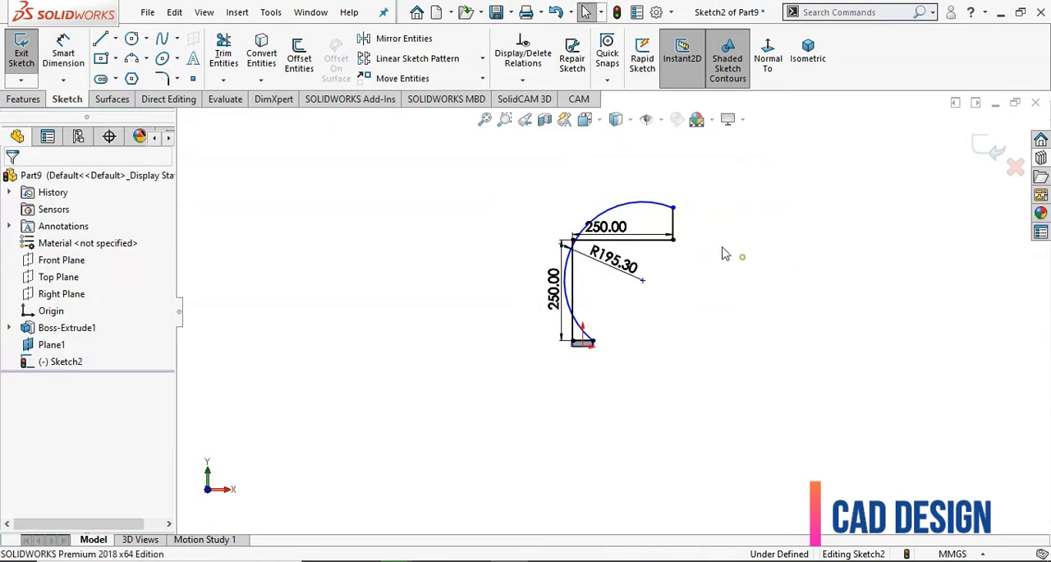
scroll(673, 227, "down", 3)
left_click_drag(655, 207, 658, 297)
left_click(709, 290)
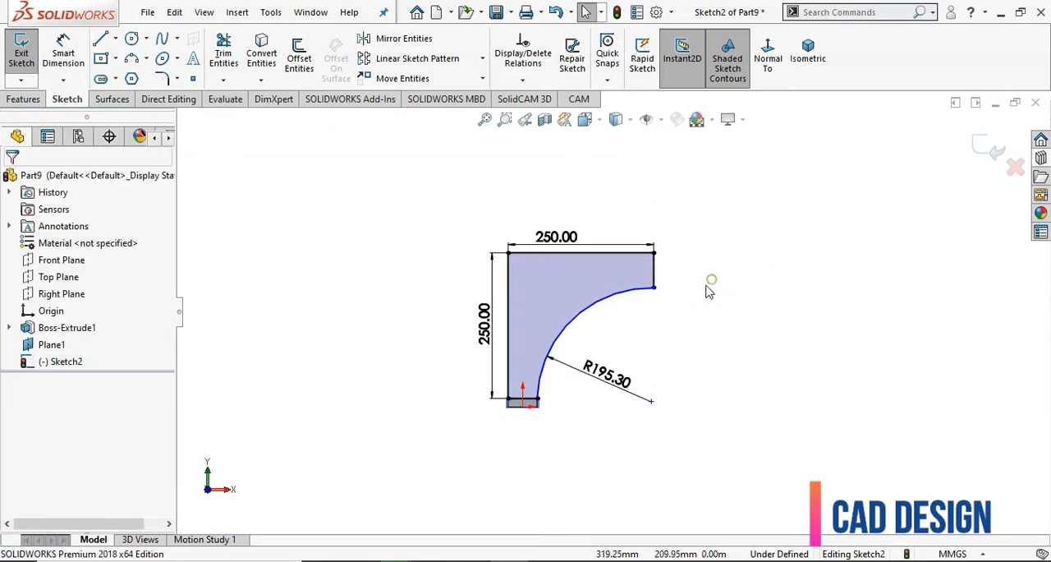
Dimension the short vertical line at the profile's right end to 50 mm
left_click(63, 53)
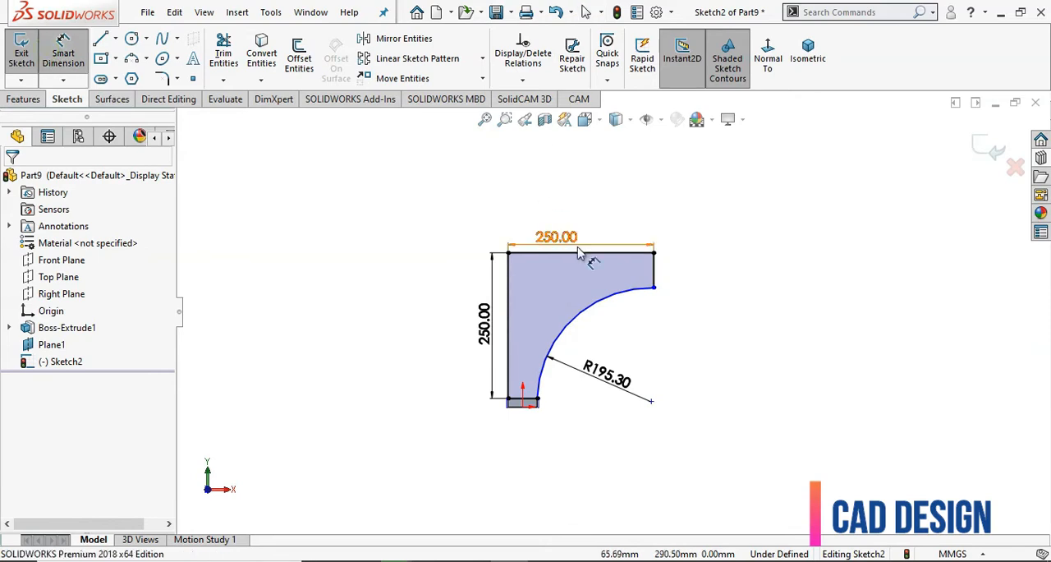
left_click(653, 279)
left_click(696, 280)
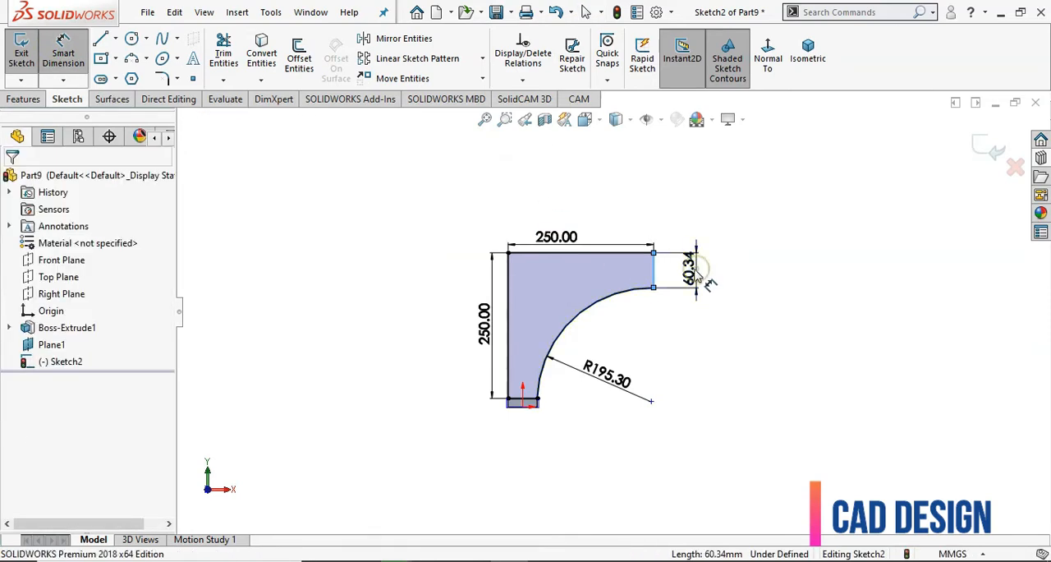
type("50")
key("Return")
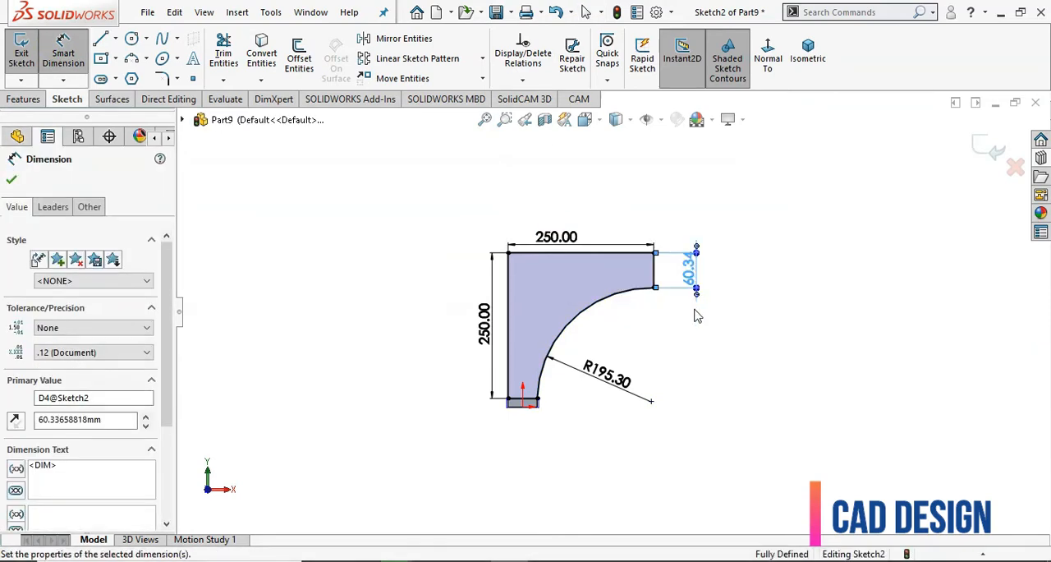
key("Escape")
scroll(698, 337, "down", 1)
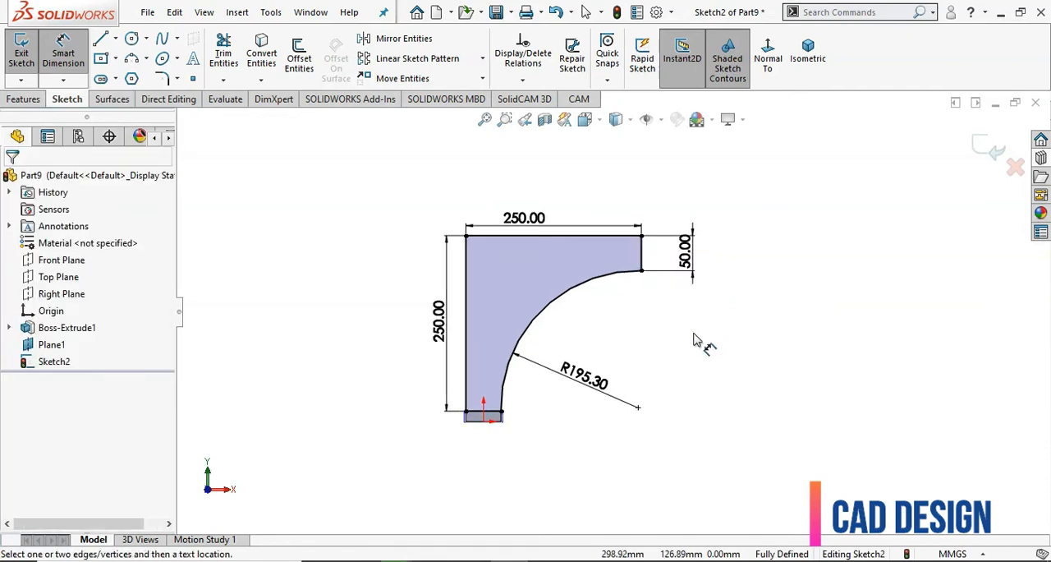
left_click(24, 99)
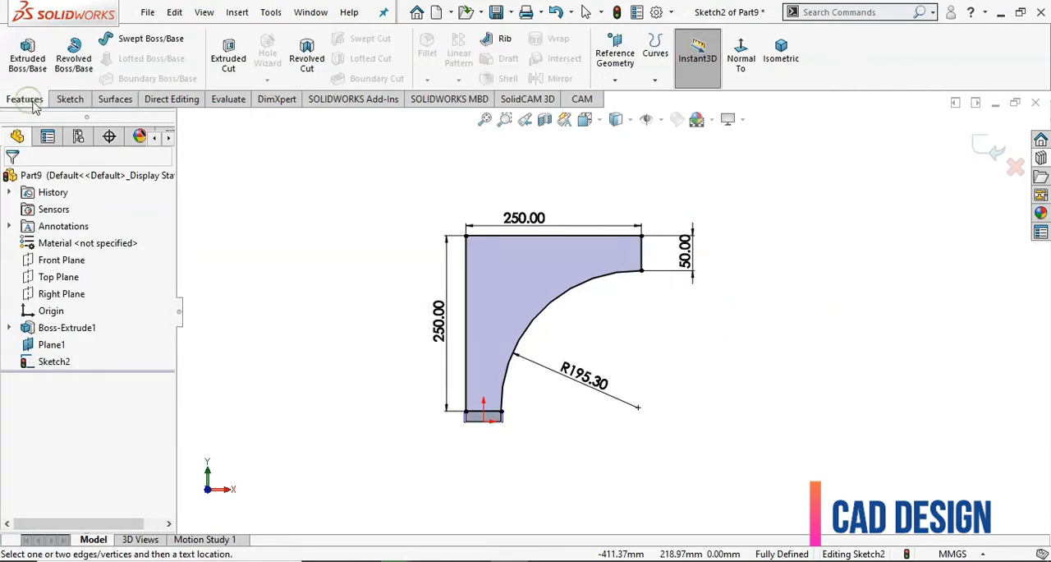
Extrude the curved profile 20 mm as a boss merged with the base block
left_click(33, 69)
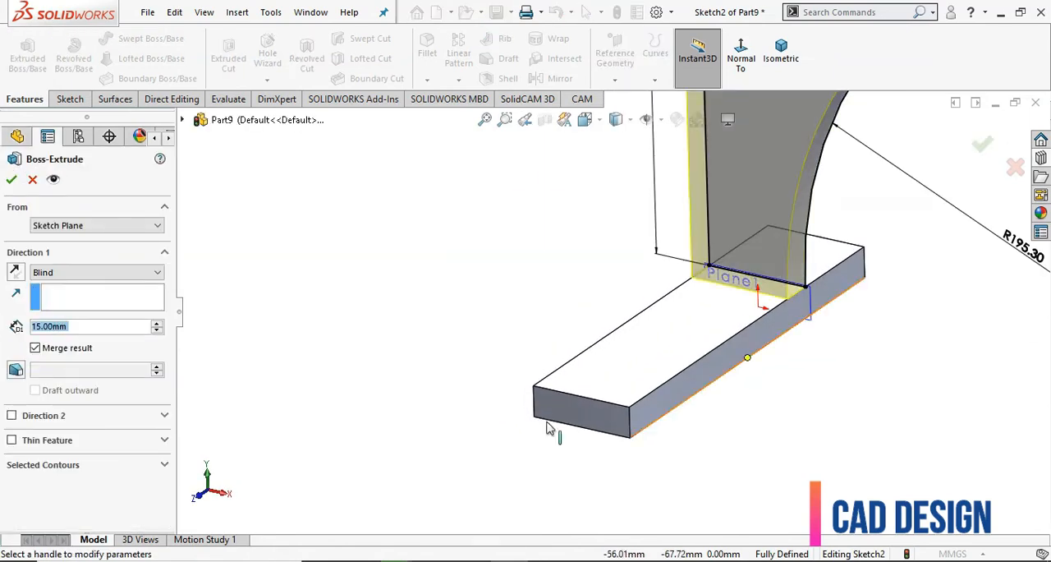
type("20")
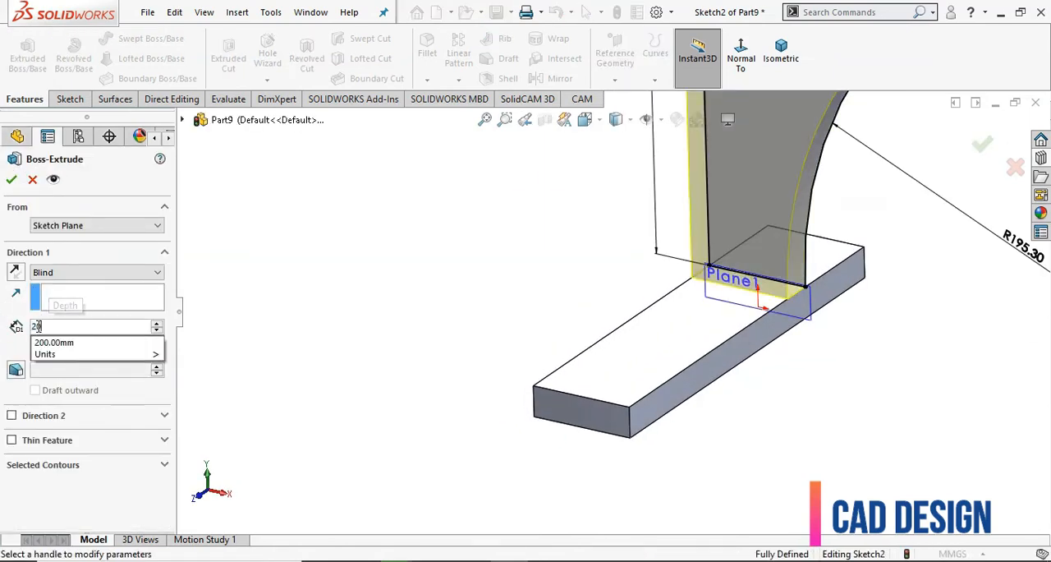
key("Return")
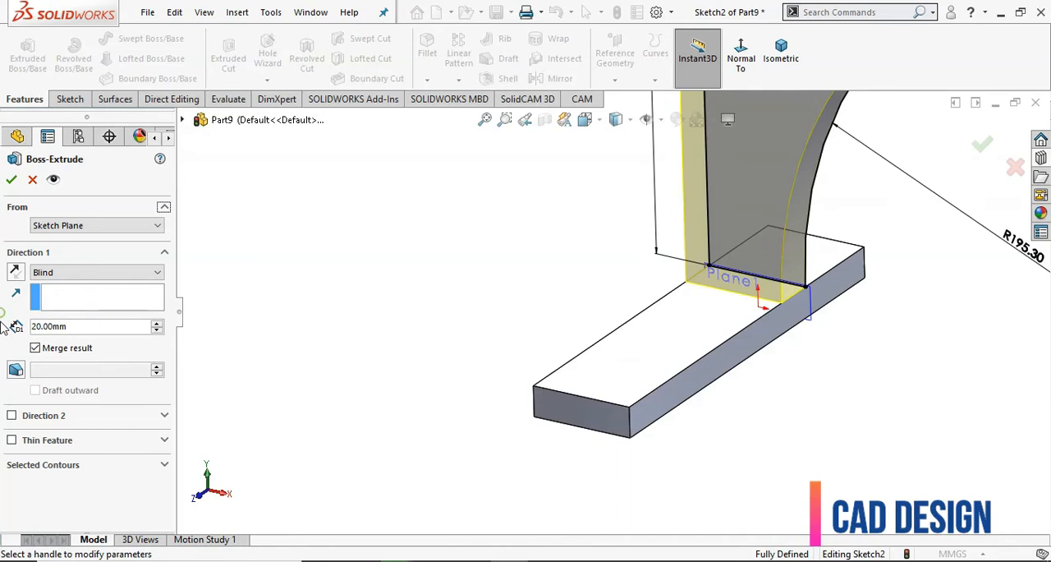
left_click(12, 180)
left_click(408, 316)
Hide the offset plane Plane1
scroll(409, 316, "up", 6)
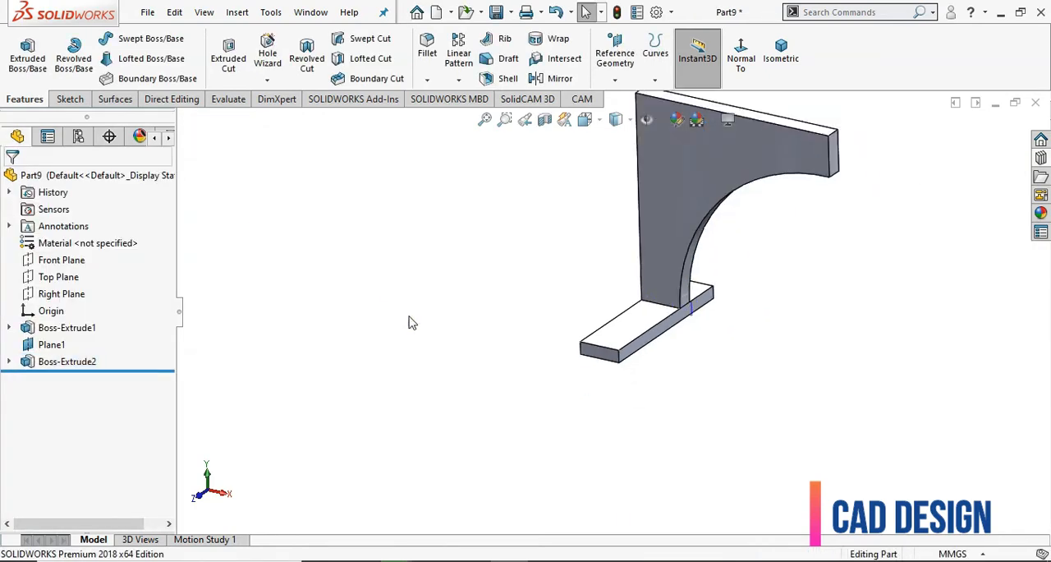
middle_click_drag(409, 316, 338, 347)
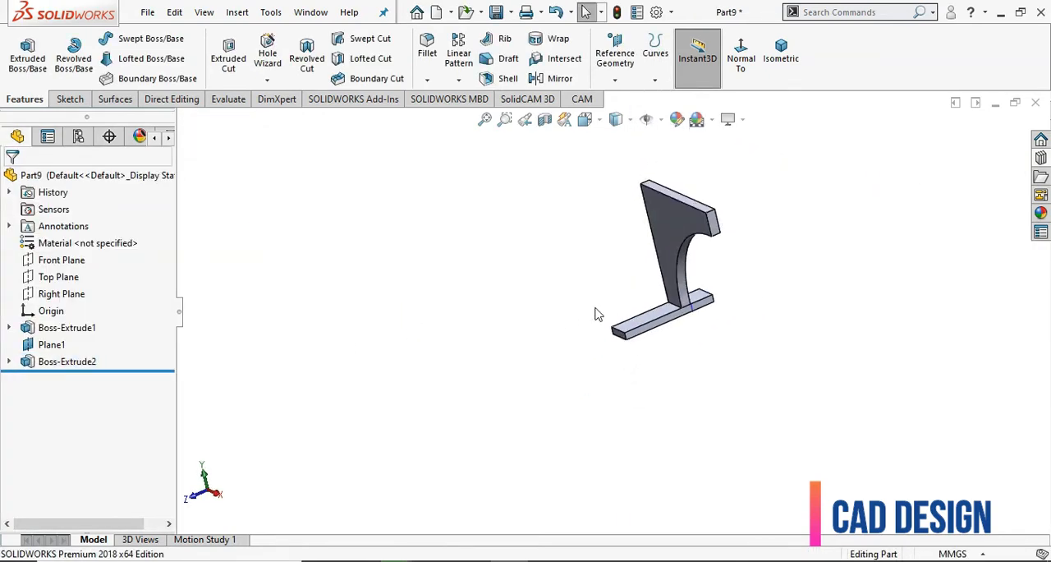
scroll(730, 339, "down", 3)
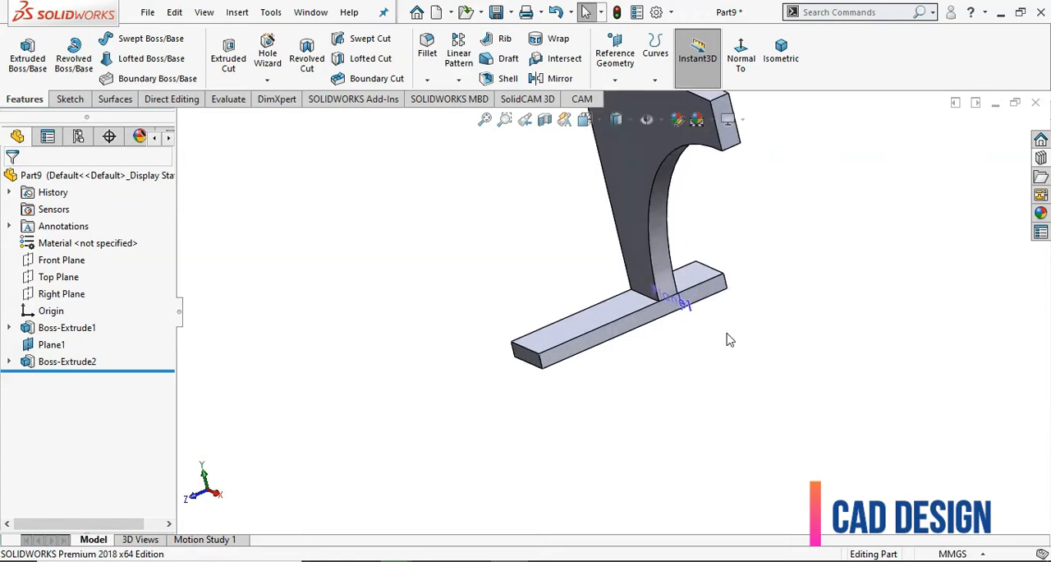
left_click(55, 348)
left_click(93, 328)
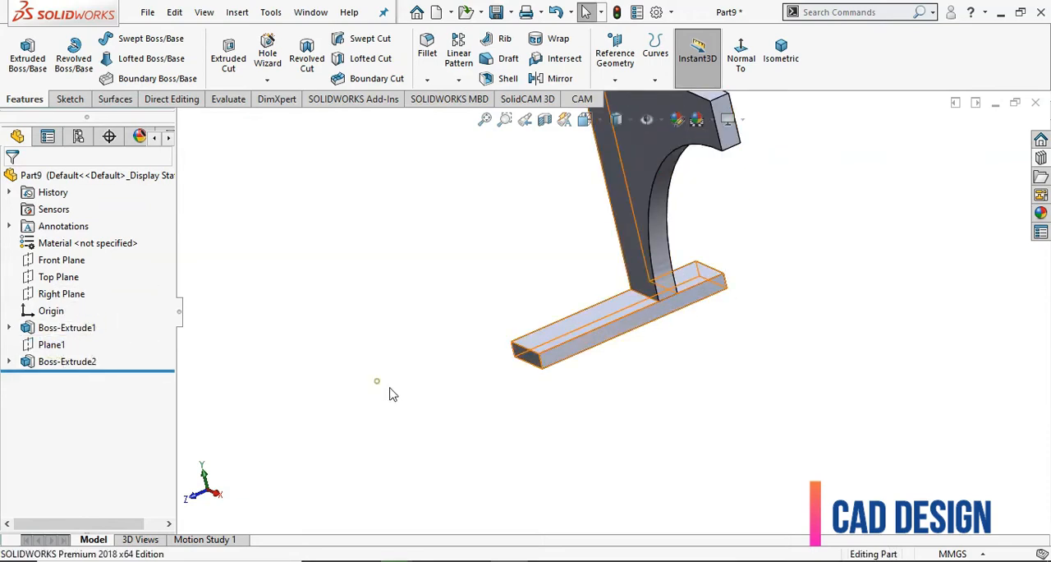
Sketch a horizontal straight slot about 20 mm wide on the curved plate's front face, near its upper edge
middle_click_drag(517, 391, 614, 354)
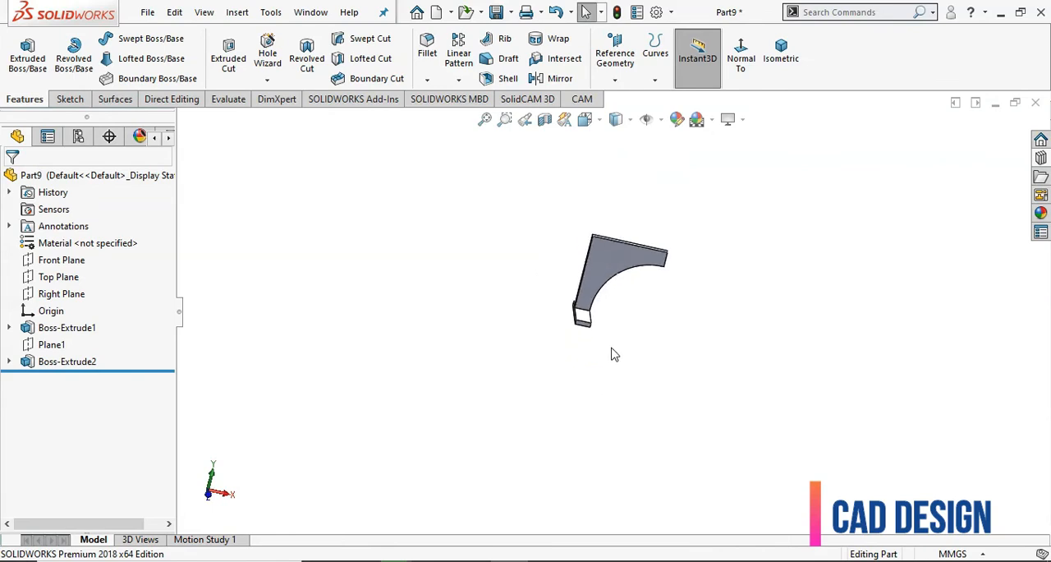
left_click(617, 254)
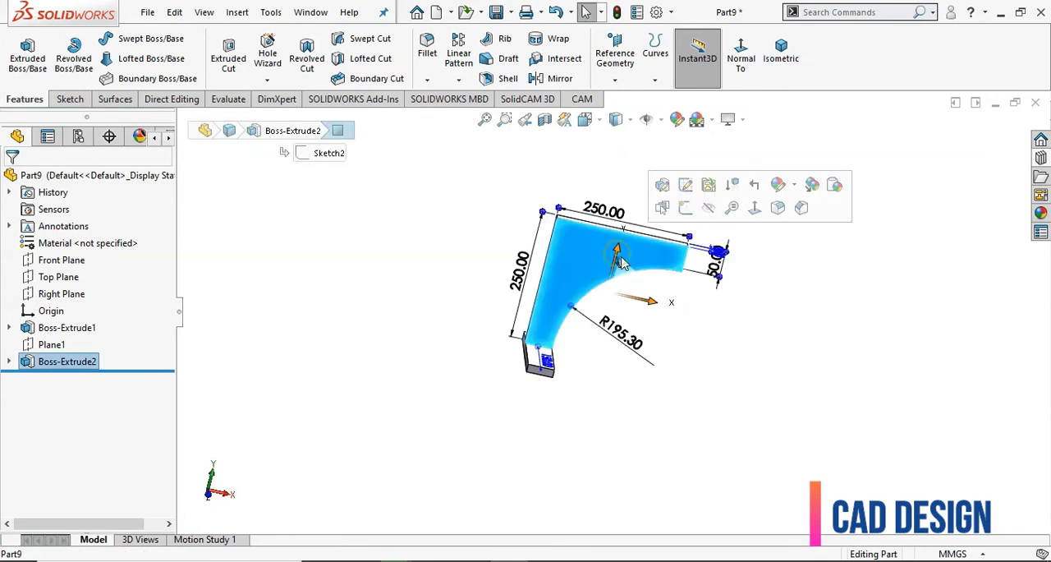
left_click(689, 211)
scroll(722, 375, "up", 4)
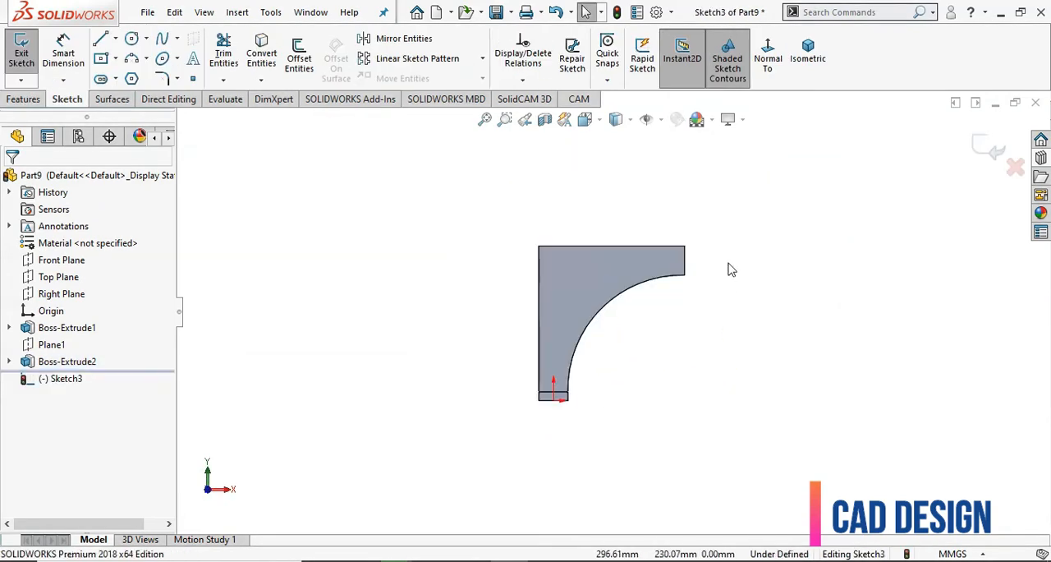
scroll(729, 263, "down", 2)
left_click(117, 79)
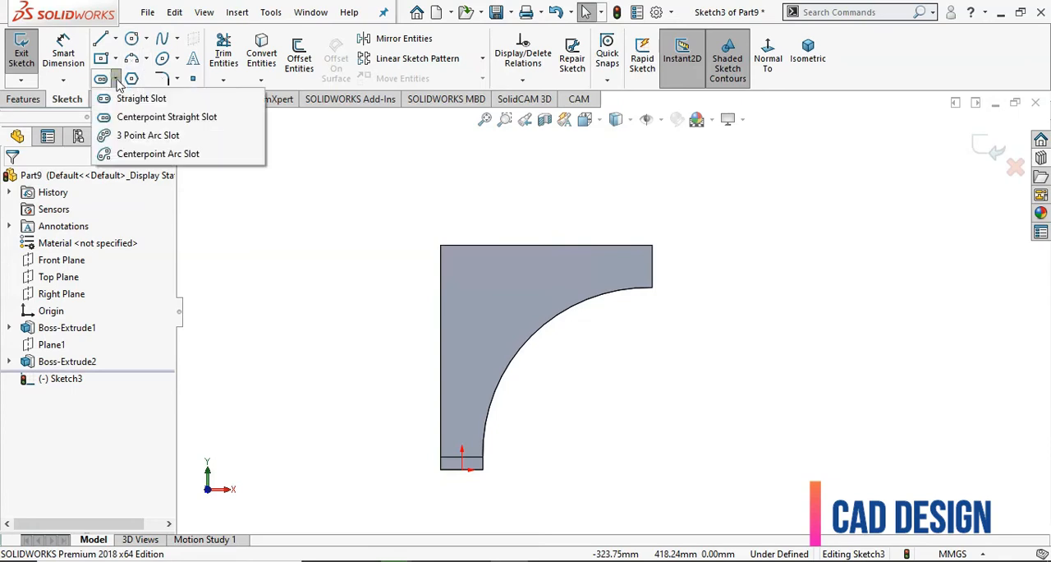
left_click(164, 117)
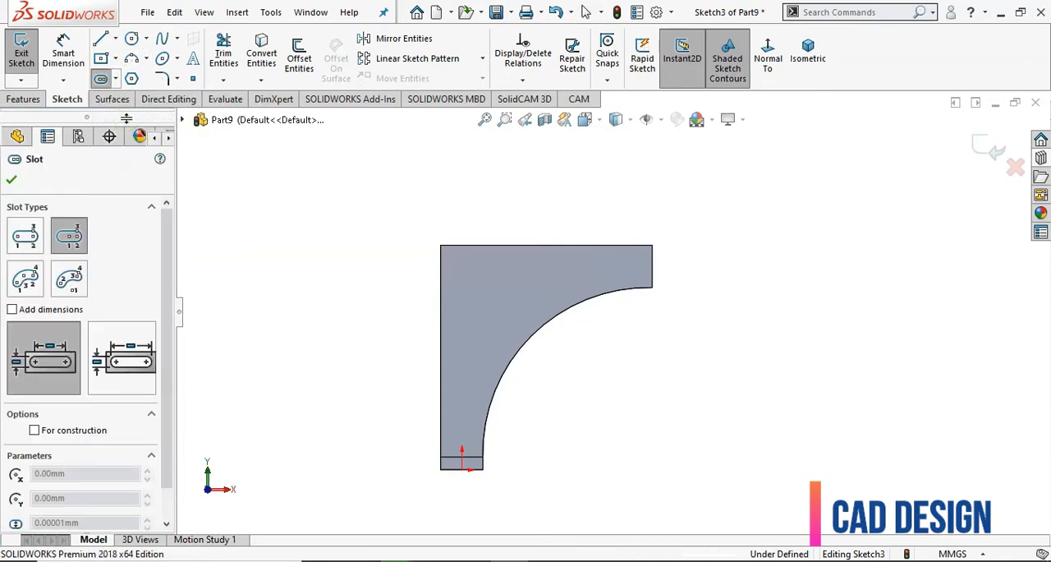
left_click(117, 79)
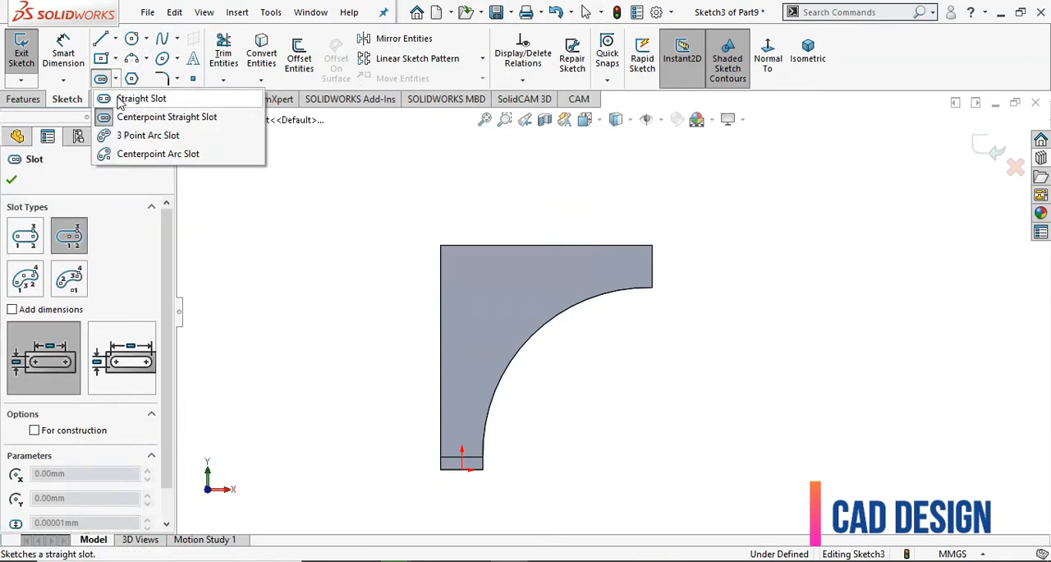
left_click(139, 98)
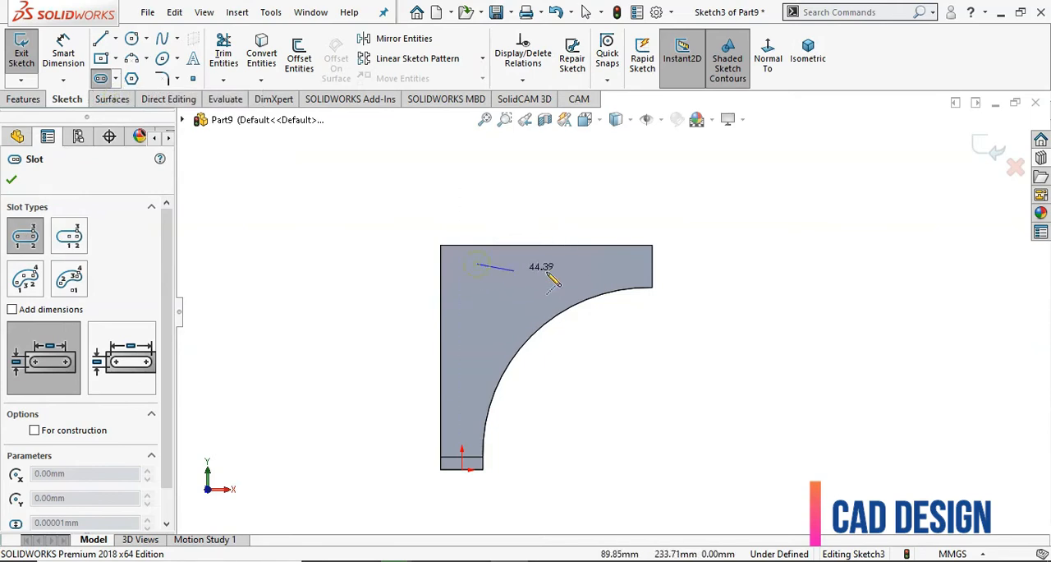
left_click(593, 265)
left_click(597, 263)
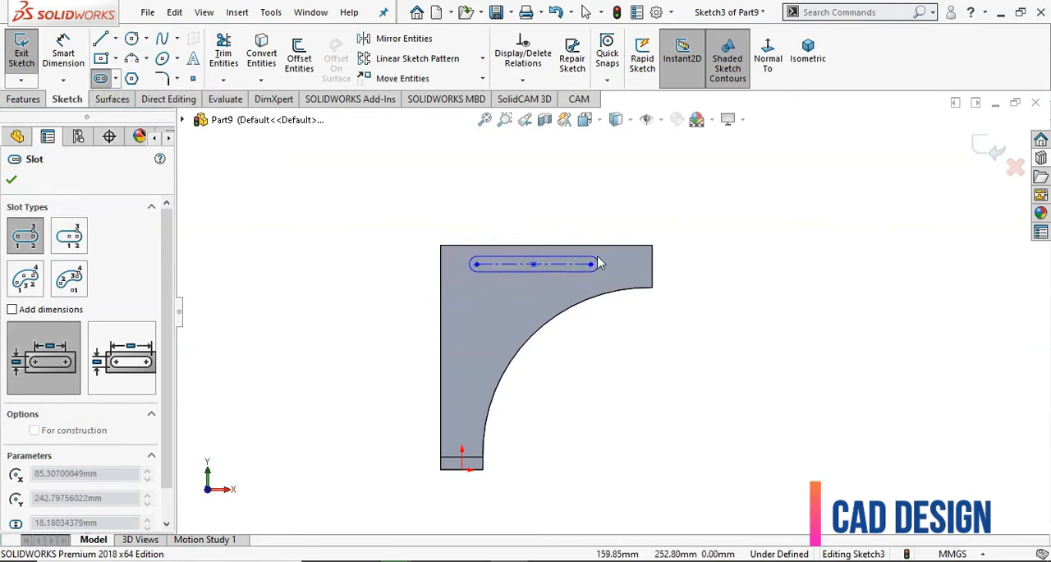
left_click(10, 181)
Dimension the slot's left arc centre 50 mm from the plate's long left edge
scroll(707, 230, "down", 3)
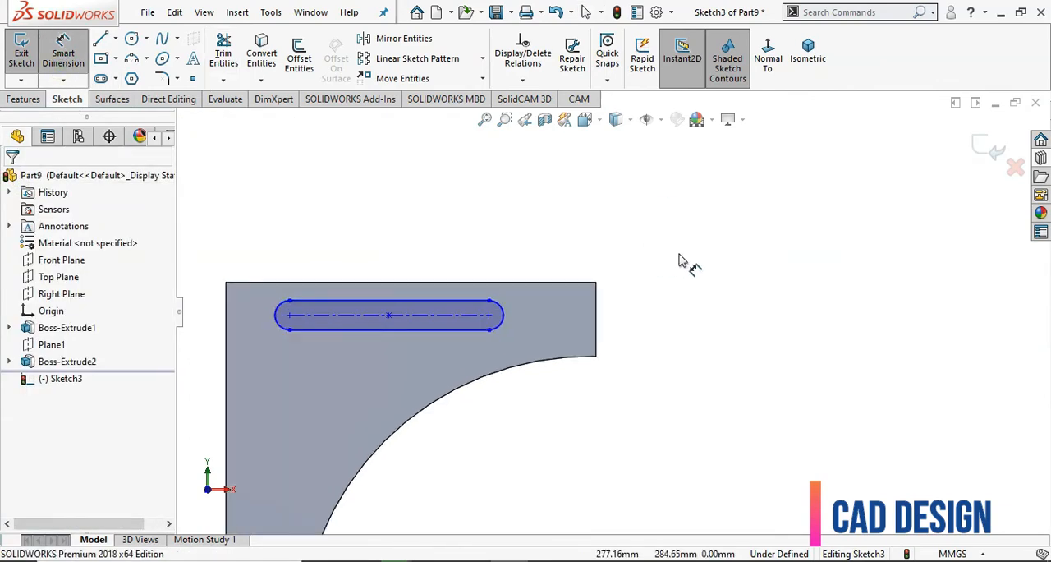
scroll(679, 261, "up", 2)
scroll(431, 295, "down", 2)
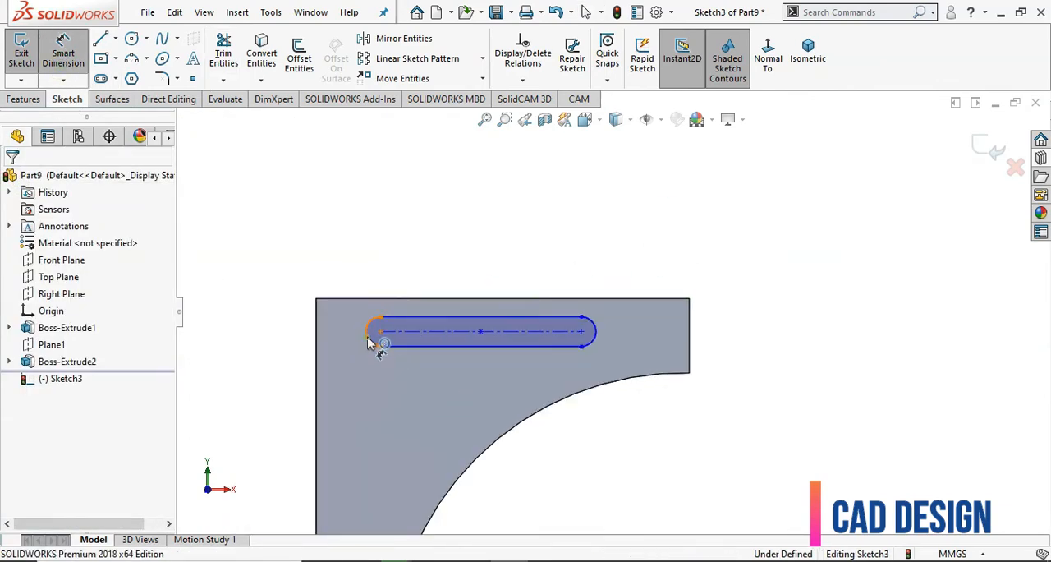
left_click(369, 337)
left_click(318, 353)
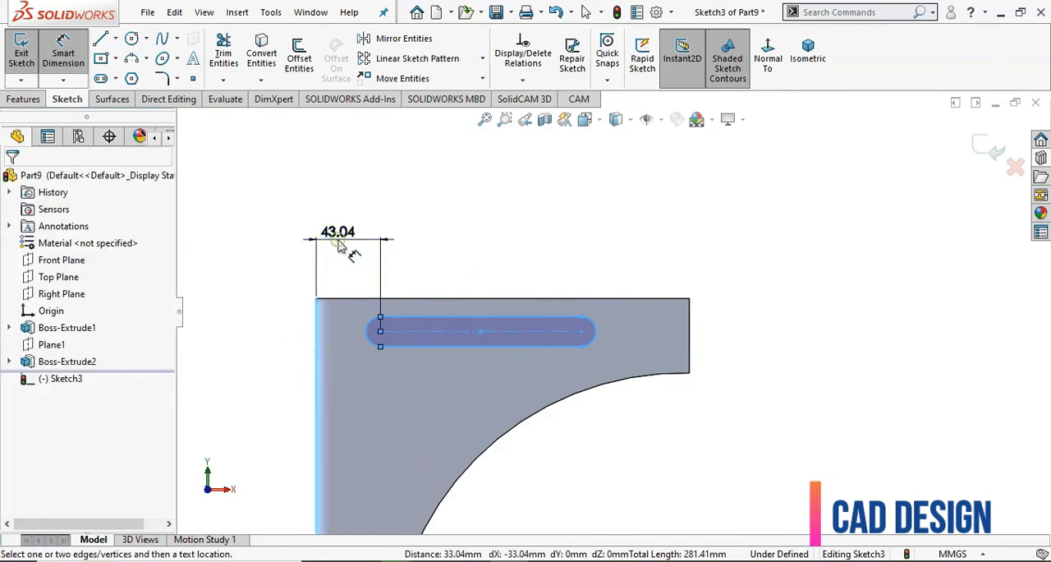
left_click(341, 248)
type("5mm")
left_click(341, 247)
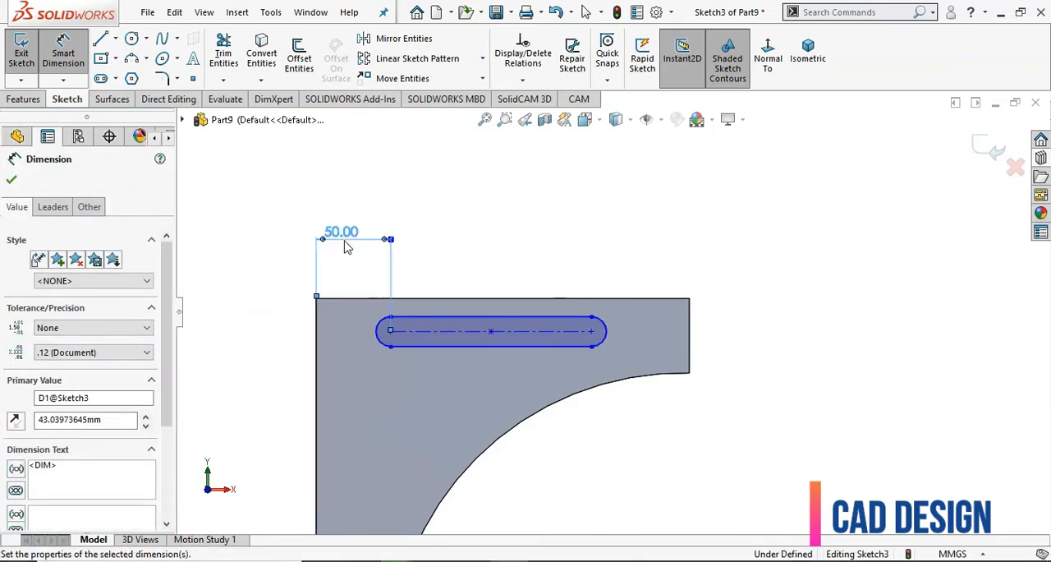
Dimension the slot's right arc centre 50 mm from the plate's short right edge
left_click(605, 342)
left_click(691, 343)
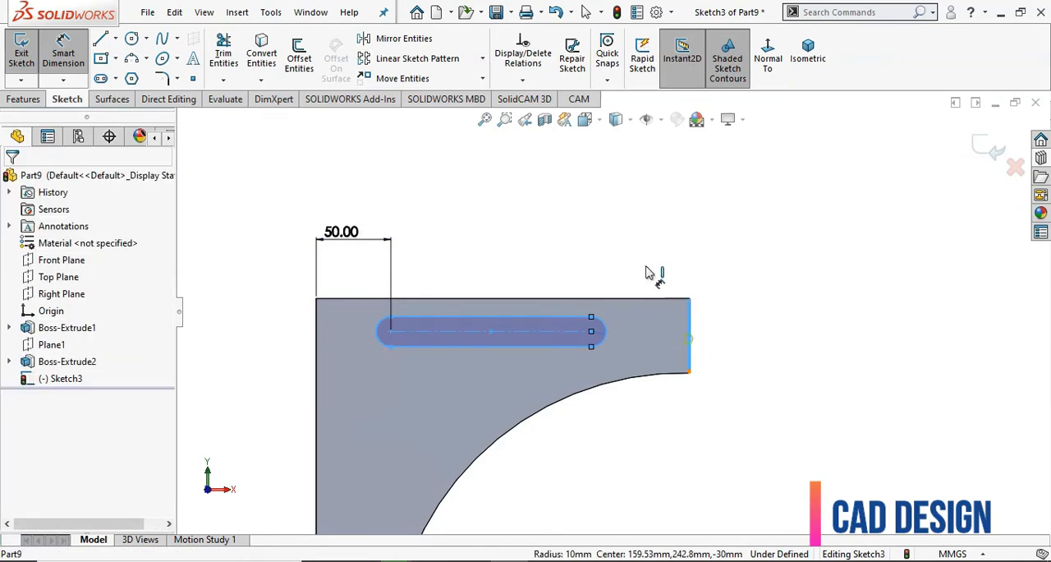
left_click(640, 261)
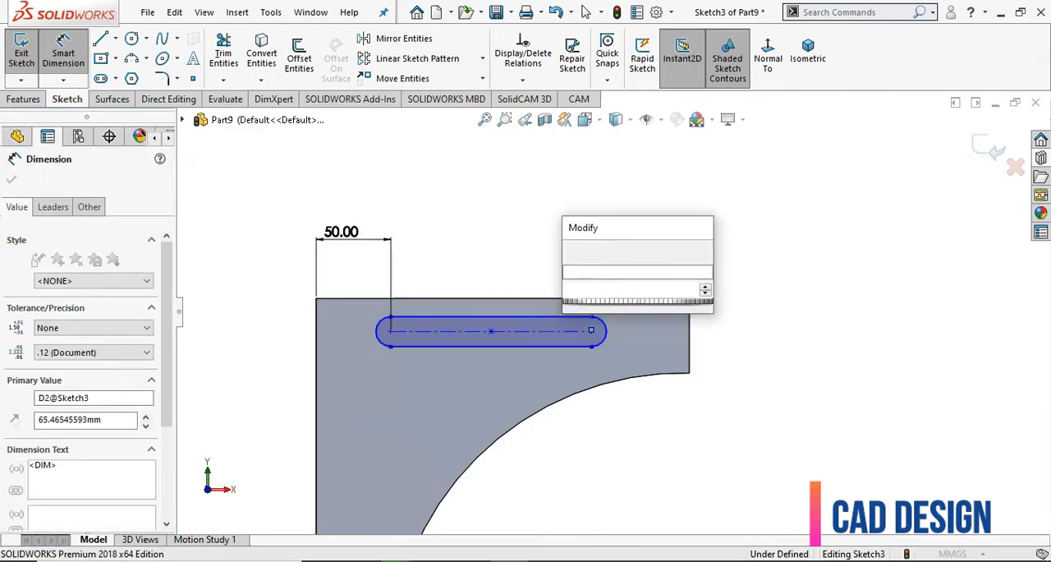
type("50")
key("Return")
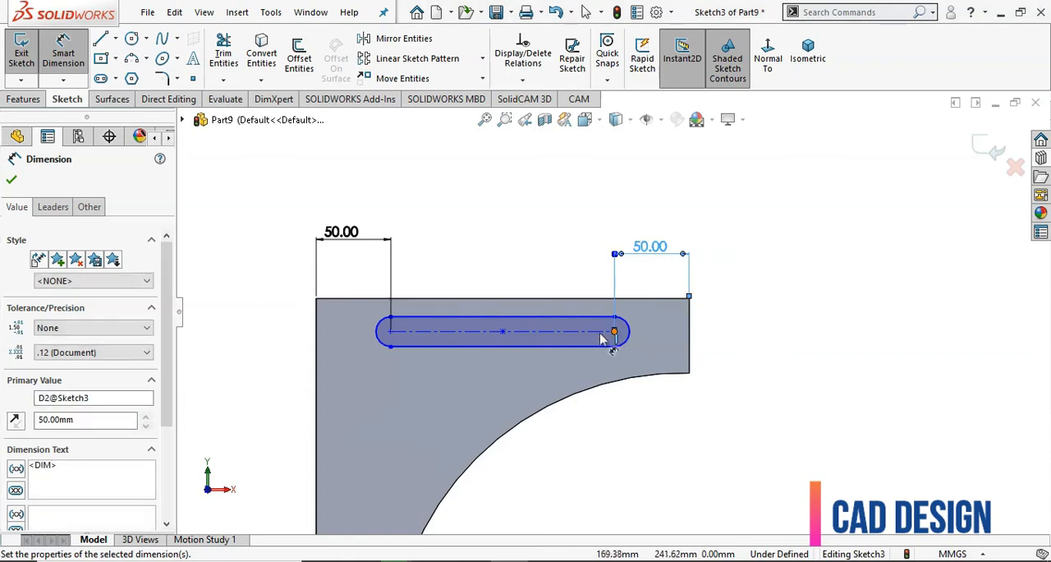
Dimension the slot's centreline 25 mm below the plate's upper edge
left_click(630, 322)
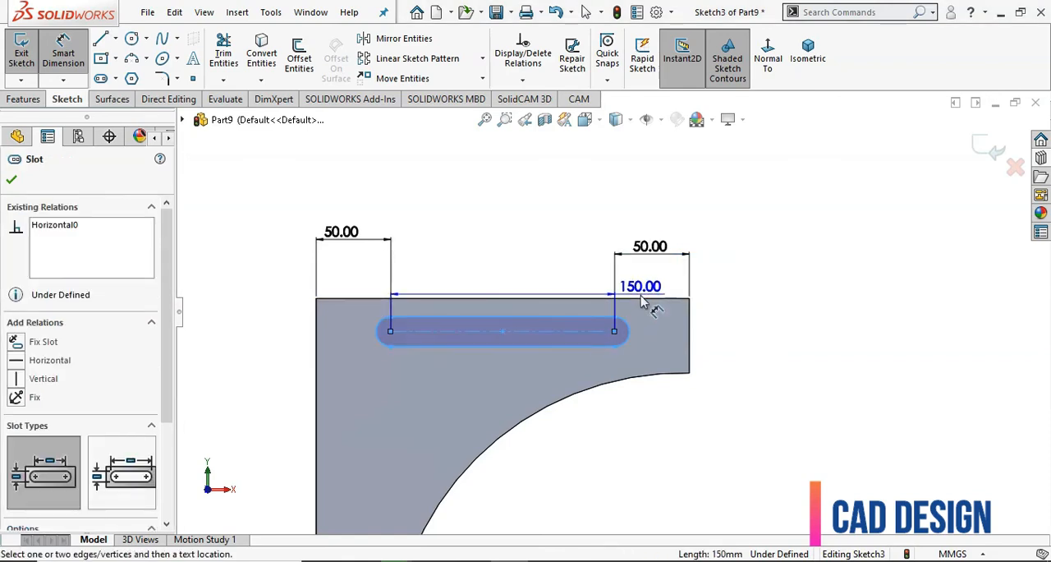
left_click(643, 299)
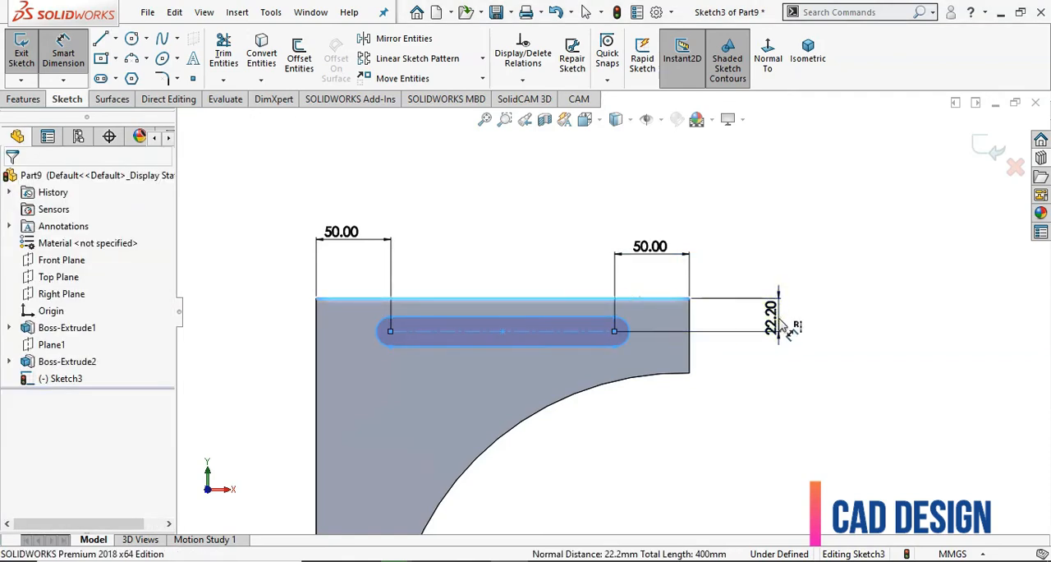
left_click(786, 327)
type("25")
key("Return")
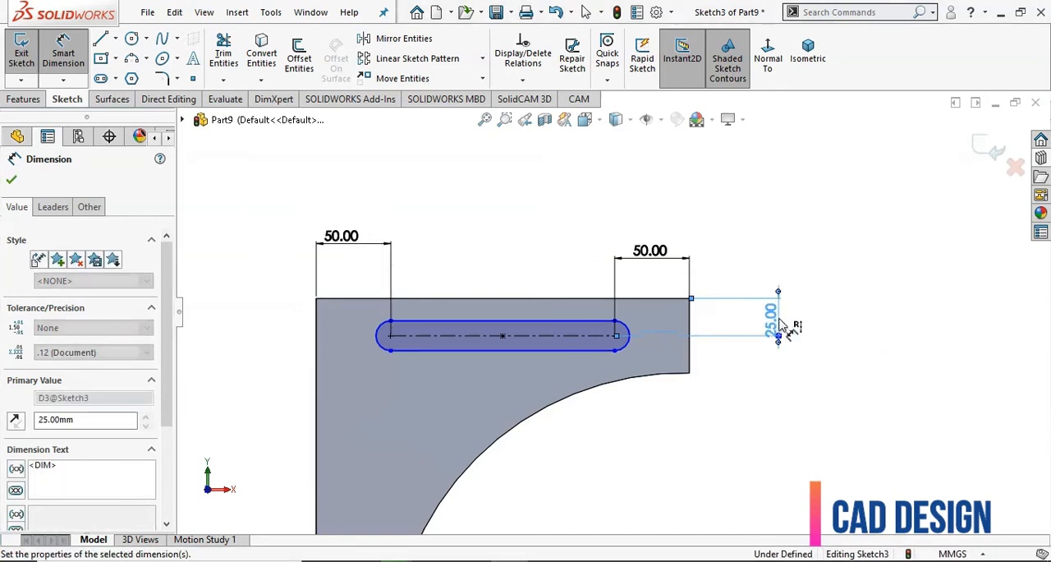
Dimension the slot's end arc with a radius of 11.75 mm
left_click(628, 350)
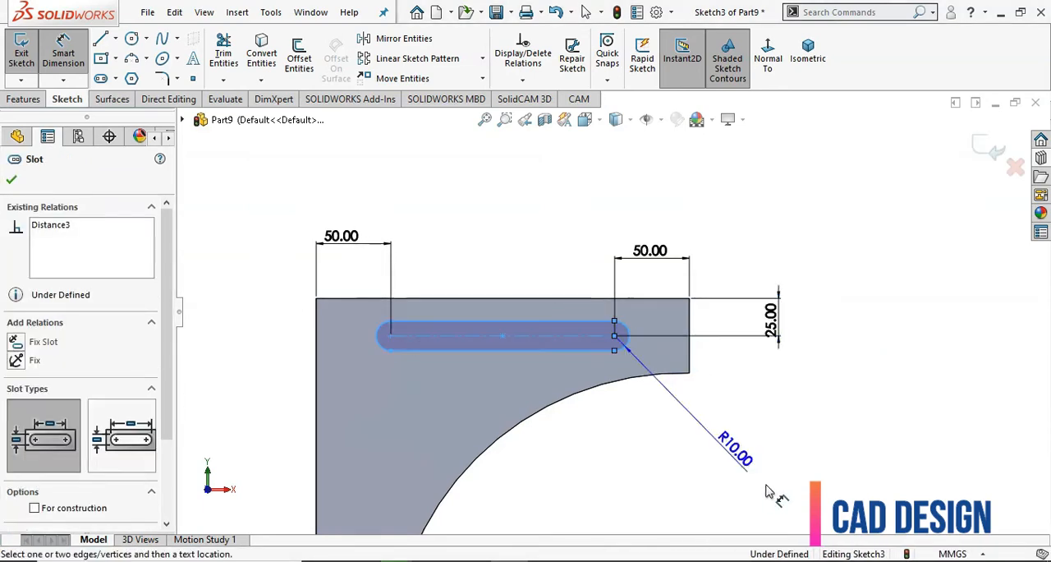
left_click(728, 441)
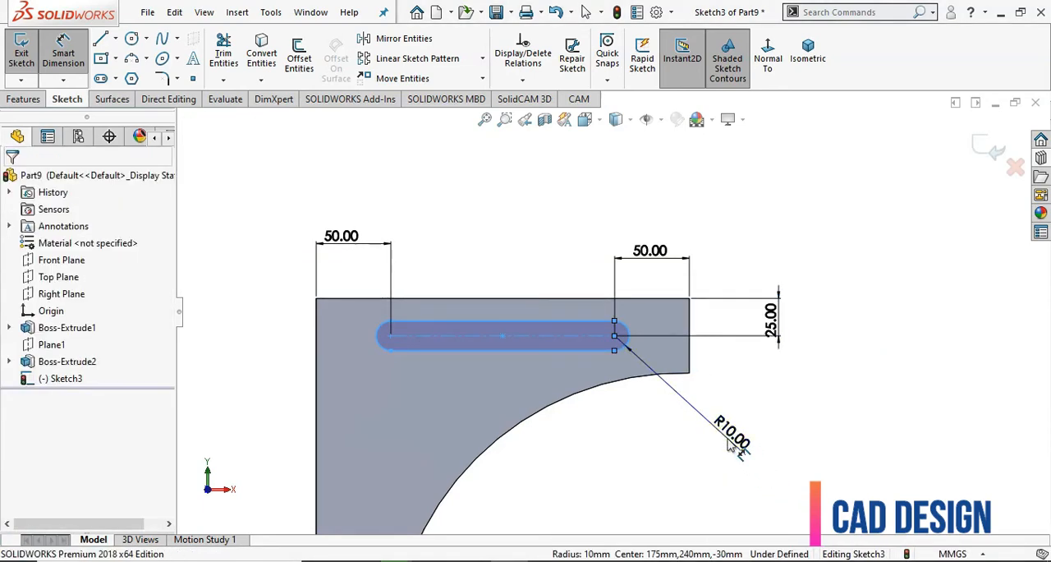
type("11")
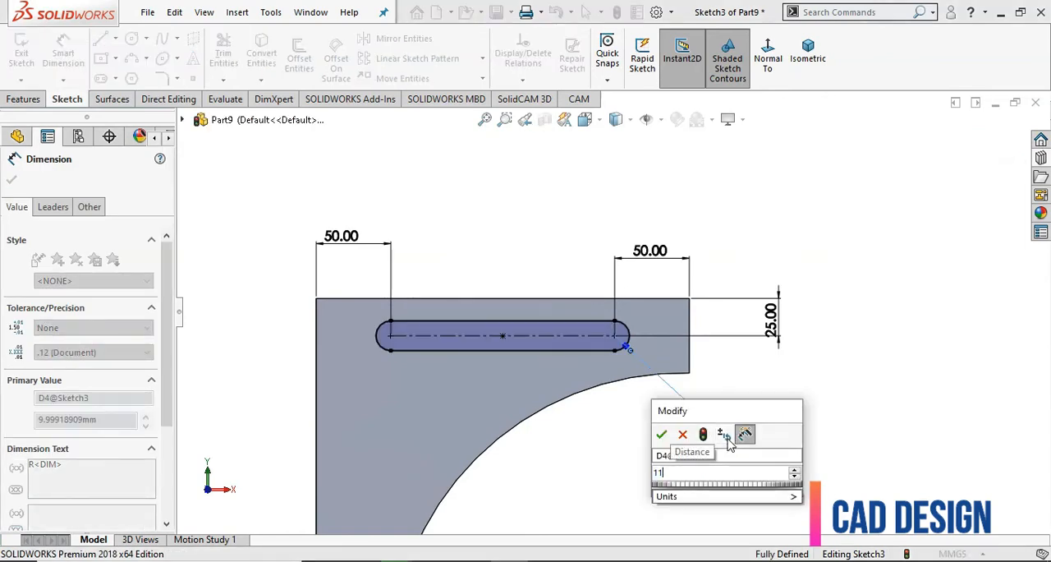
type(".75")
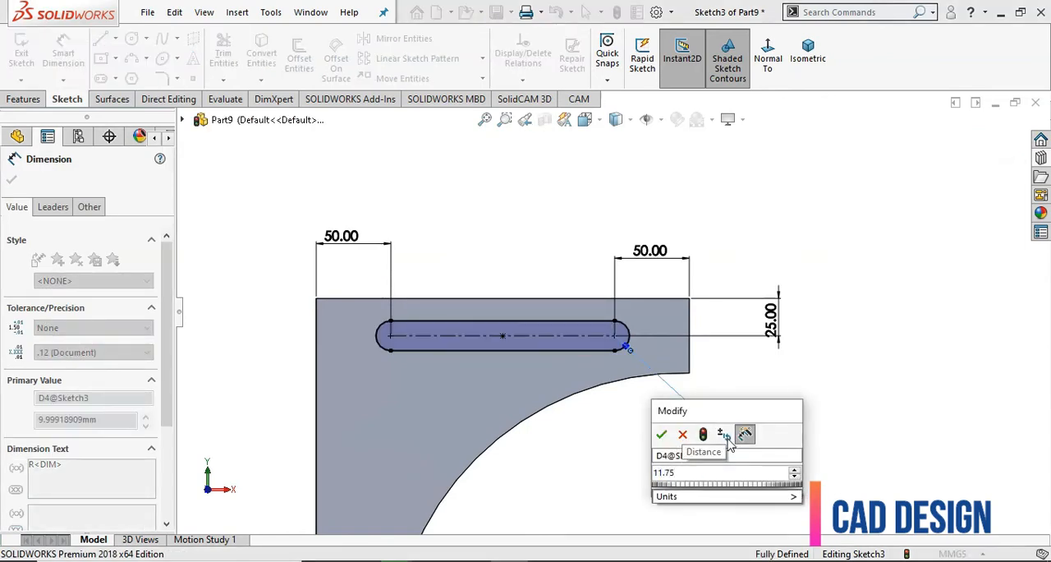
left_click(663, 435)
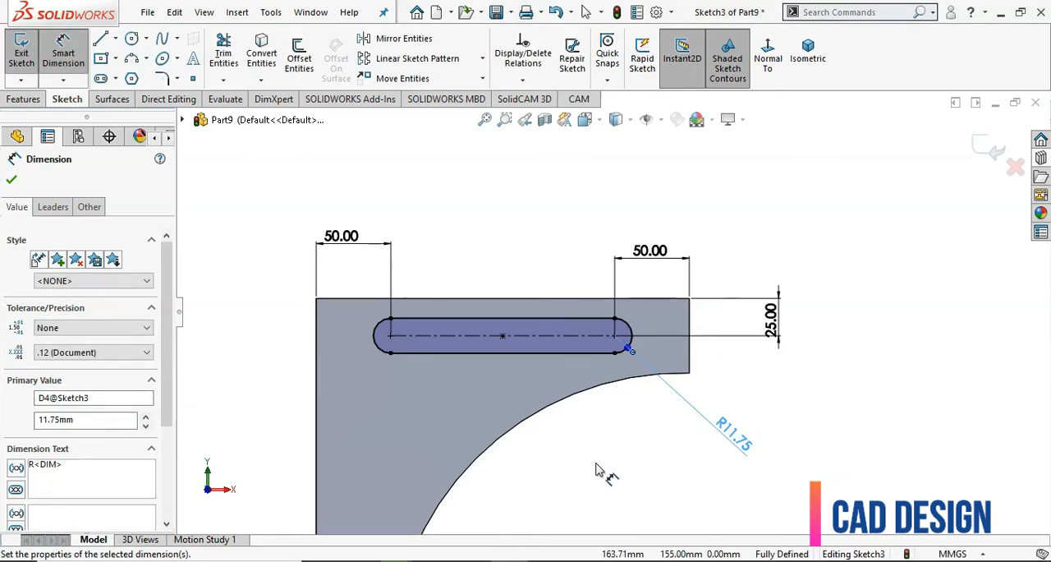
Close the slot sketch and cut it through the plate with an Extruded Cut set to Through All
left_click(993, 154)
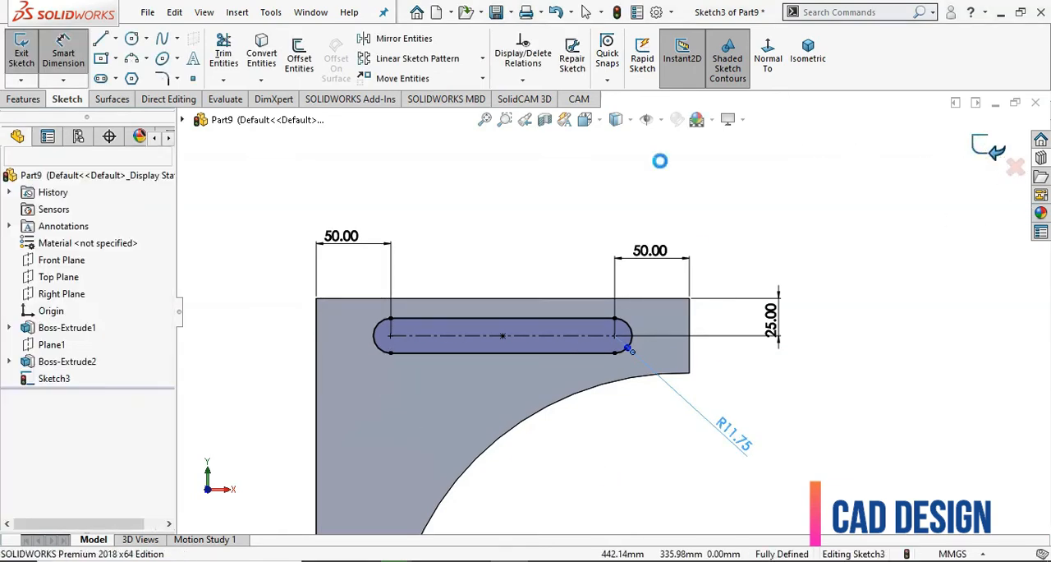
left_click(23, 101)
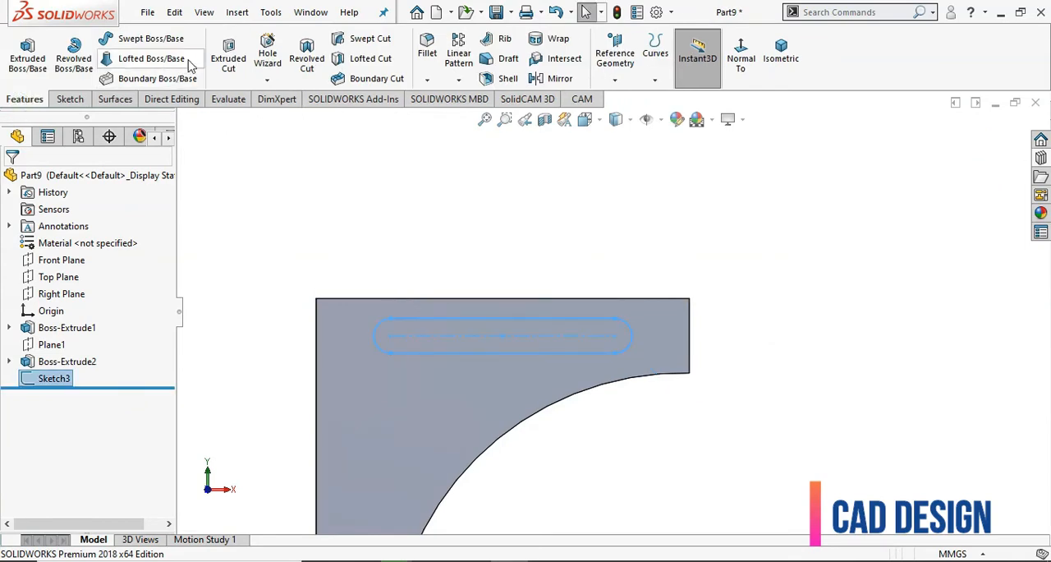
left_click(228, 57)
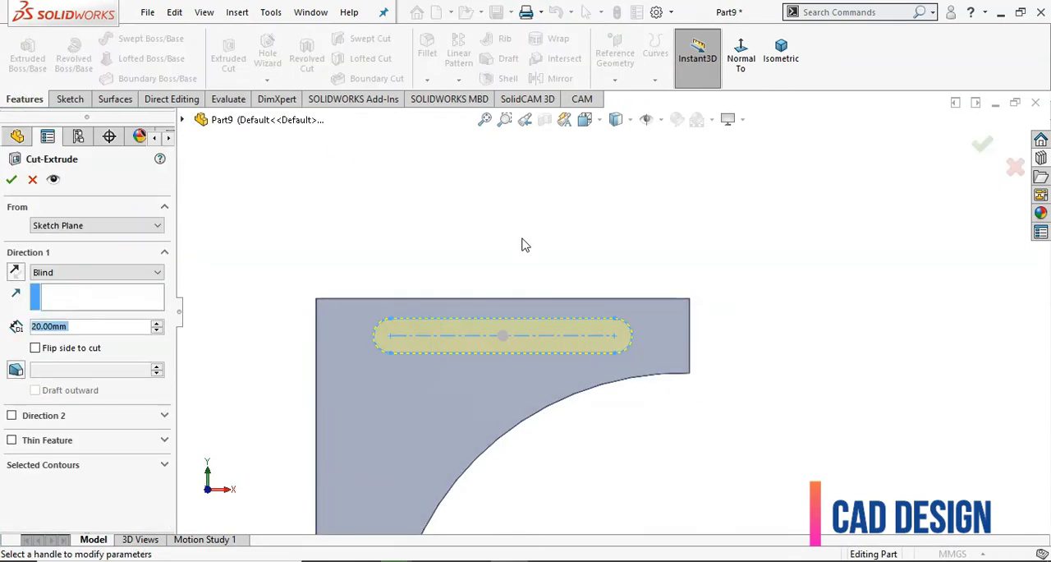
left_click(119, 274)
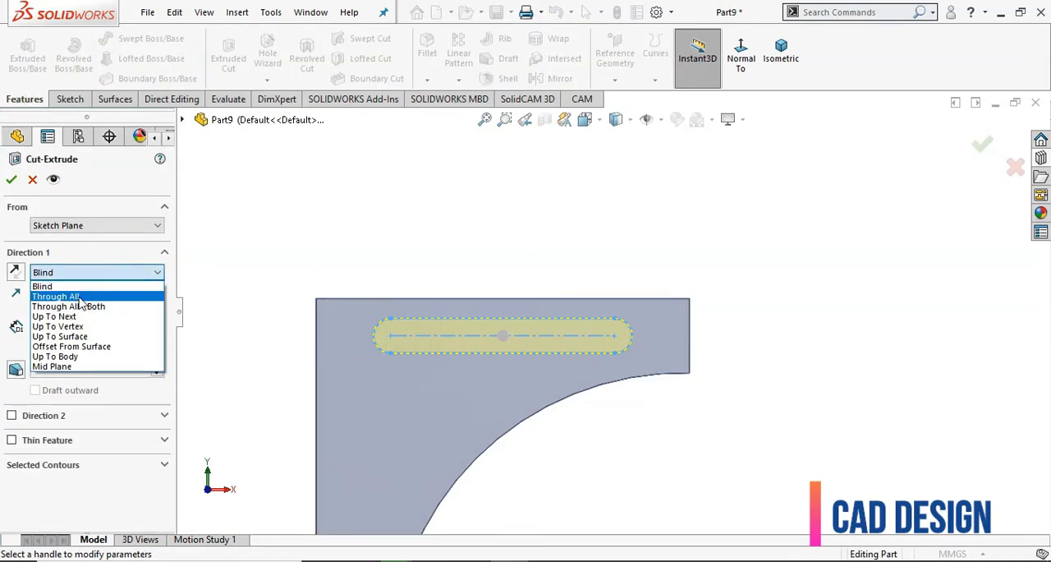
left_click(58, 292)
left_click(12, 179)
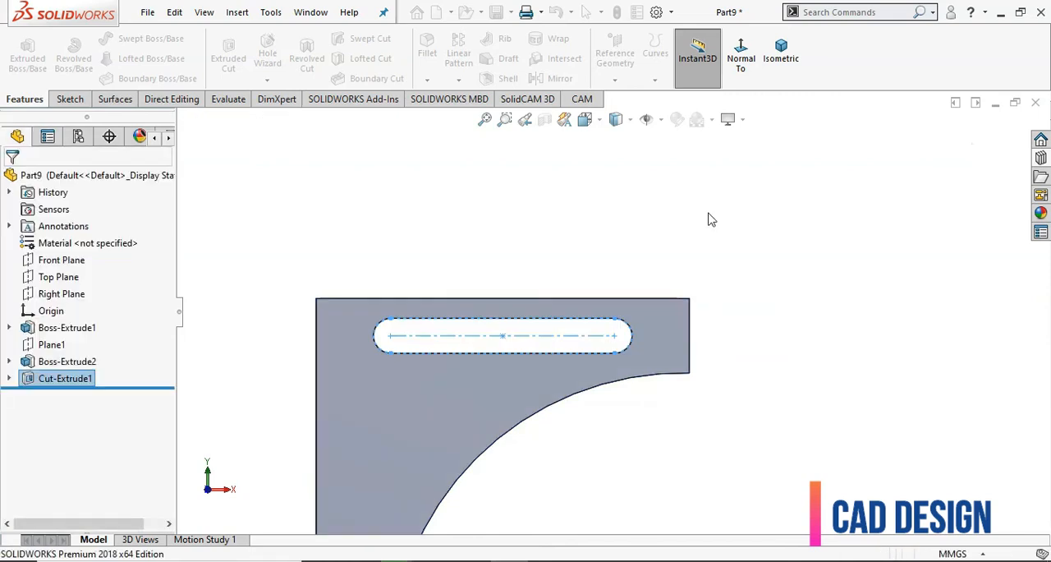
Clear the selection and start a new sketch on the Right Plane
left_click(794, 288)
scroll(795, 290, "up", 2)
middle_click_drag(800, 305, 731, 361)
middle_click_drag(579, 400, 566, 434)
scroll(486, 419, "down", 3)
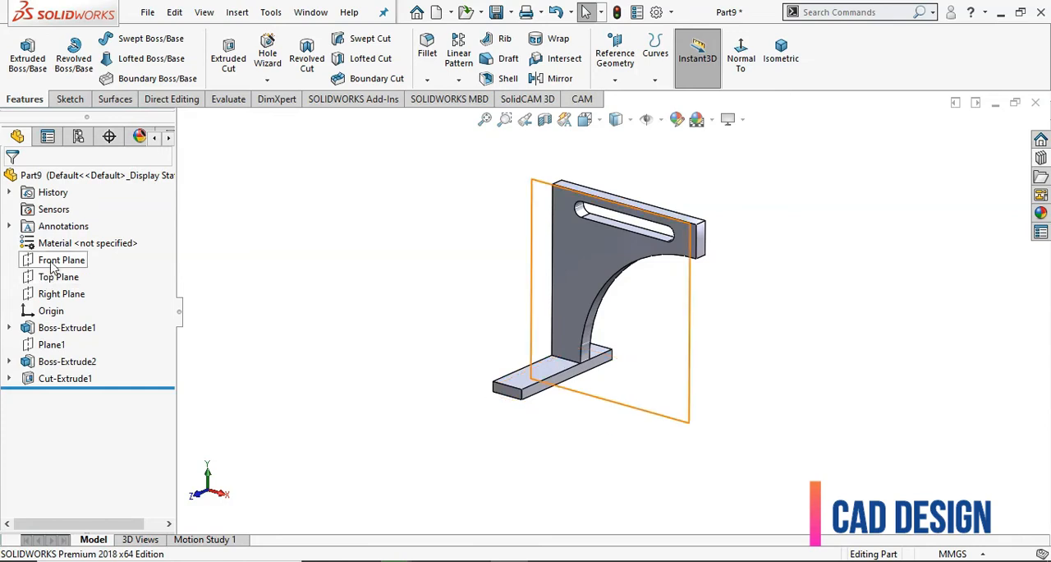
left_click(54, 294)
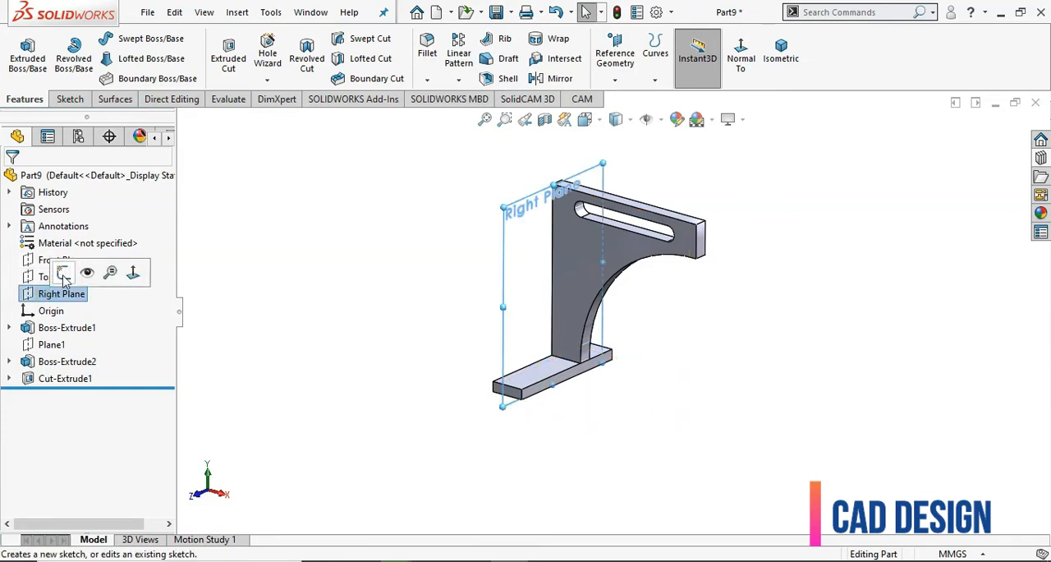
left_click(65, 274)
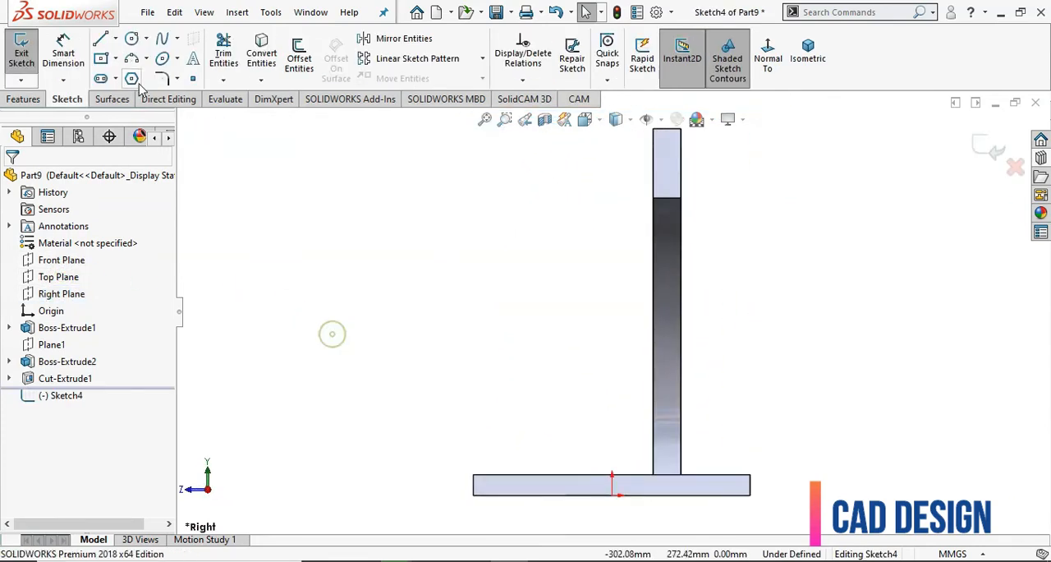
Sketch a sloped line from the base block's upper edge to the near face of the upright plate
left_click(101, 40)
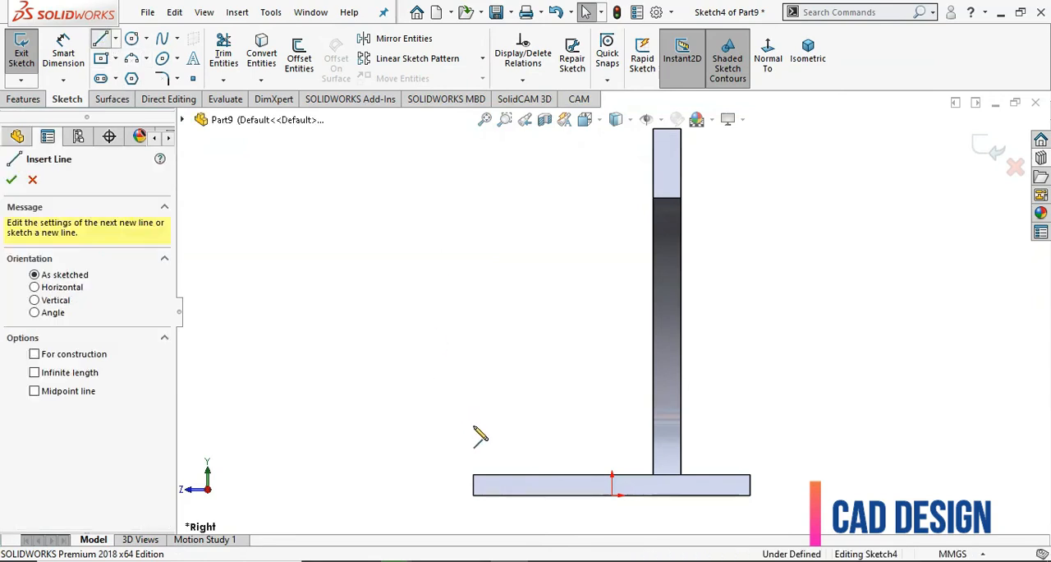
left_click(496, 474)
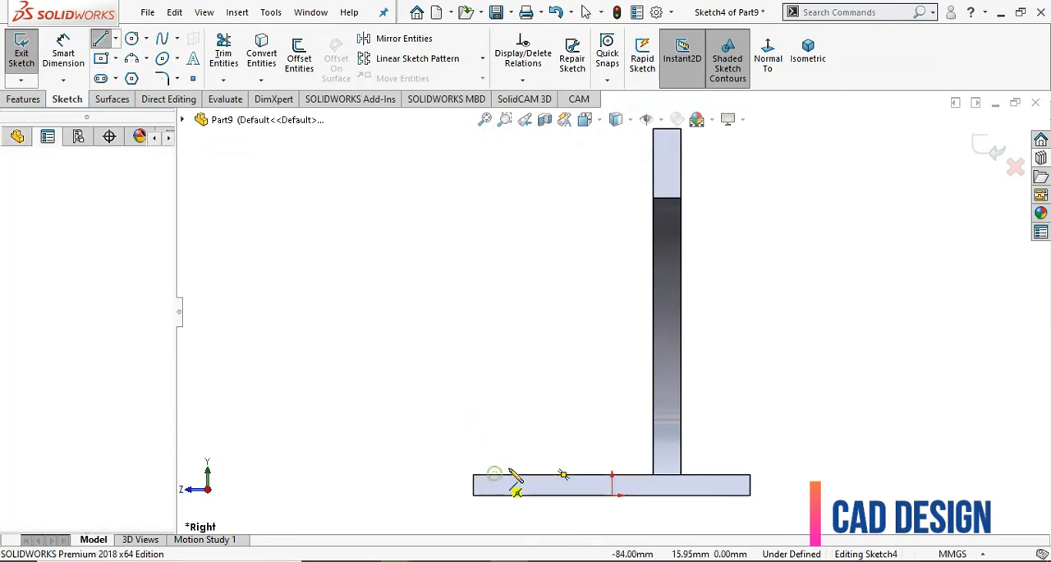
left_click(654, 351)
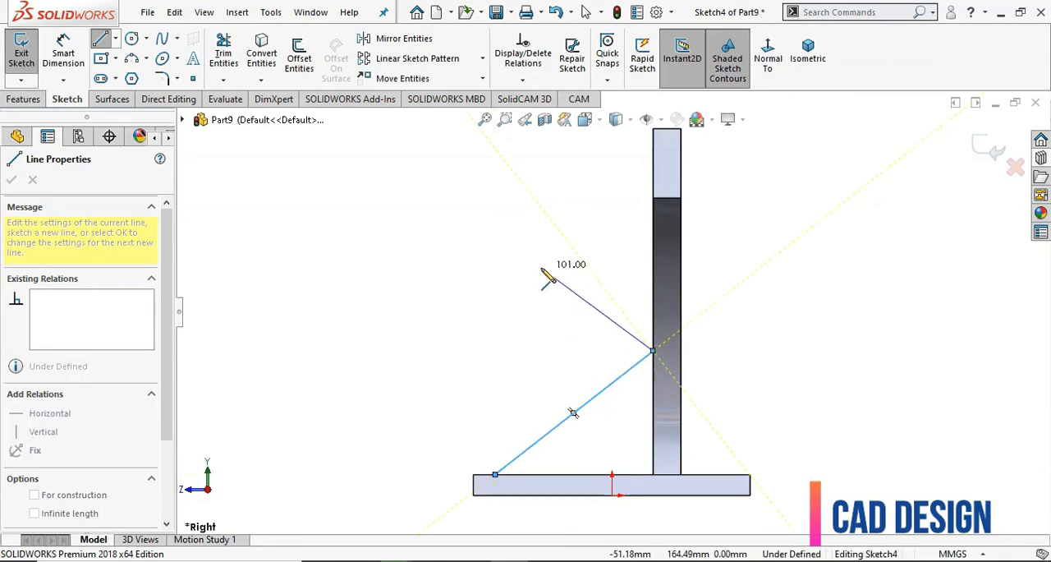
right_click(551, 276)
left_click(586, 285)
scroll(484, 323, "up", 3)
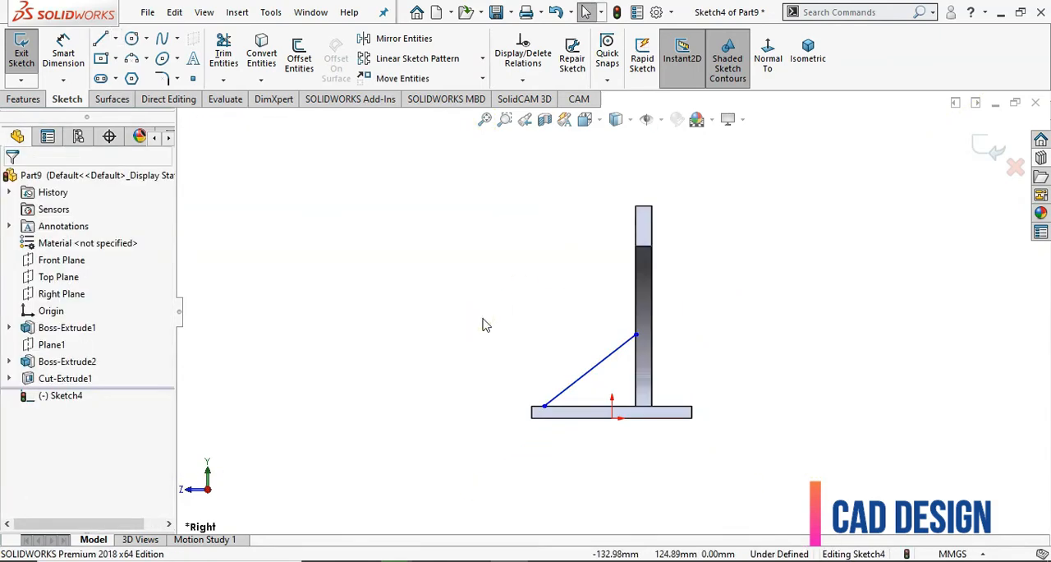
Dimension the sloped line's lower endpoint 100 mm horizontally from the upright plate's face
left_click(59, 64)
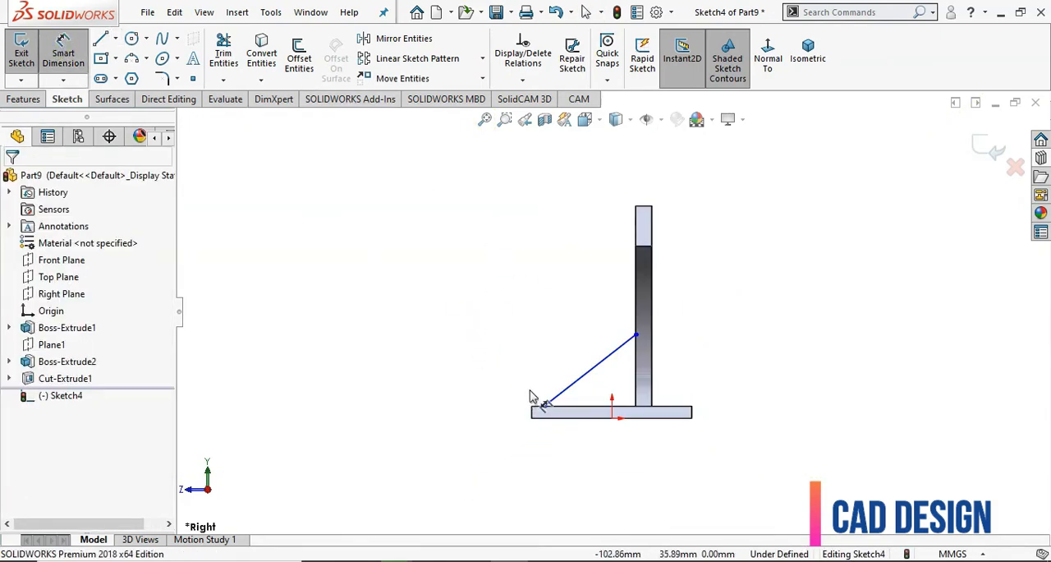
left_click(588, 404)
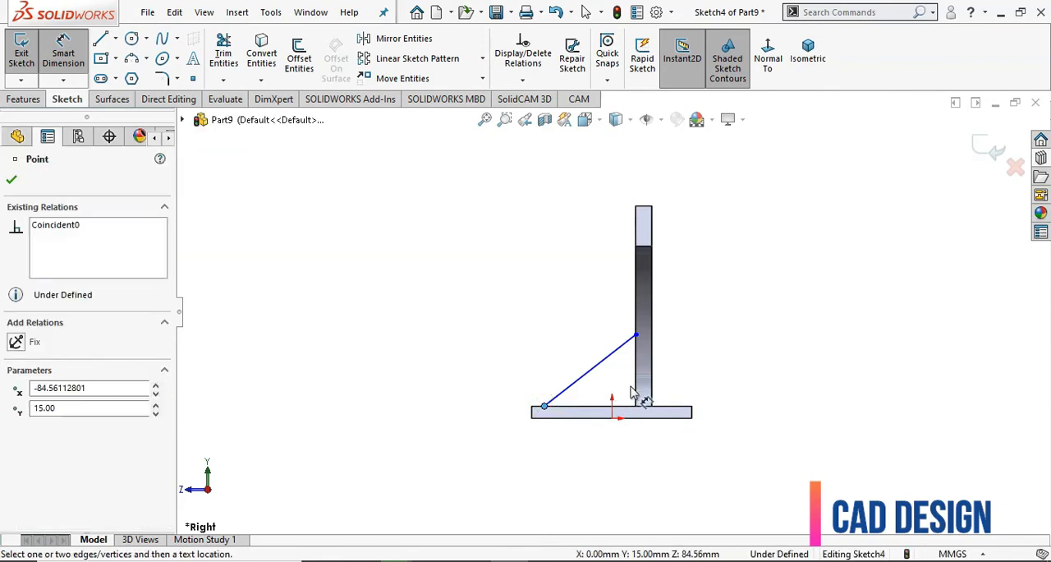
left_click(640, 391)
left_click(584, 455)
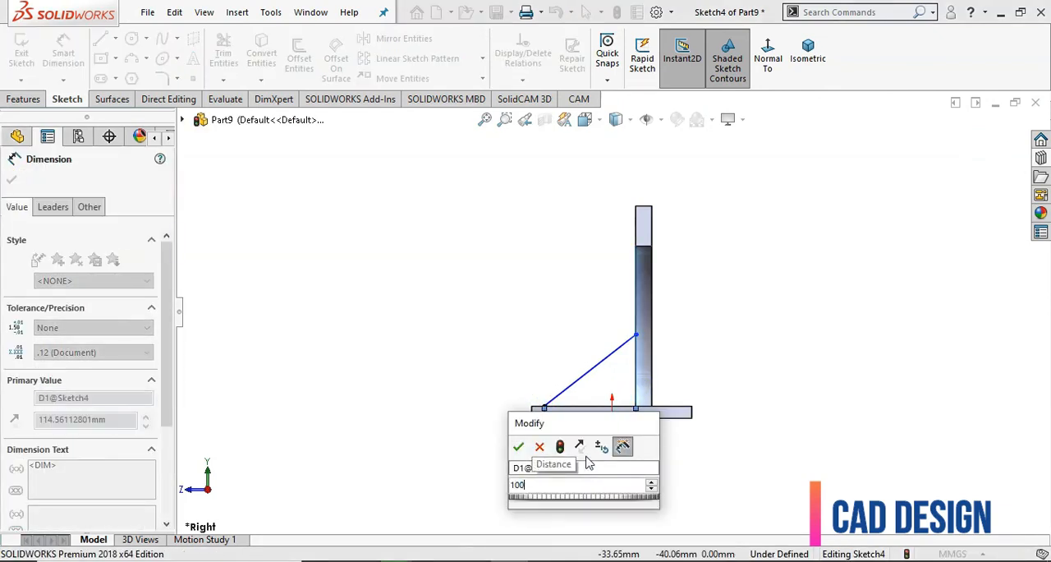
key("Return")
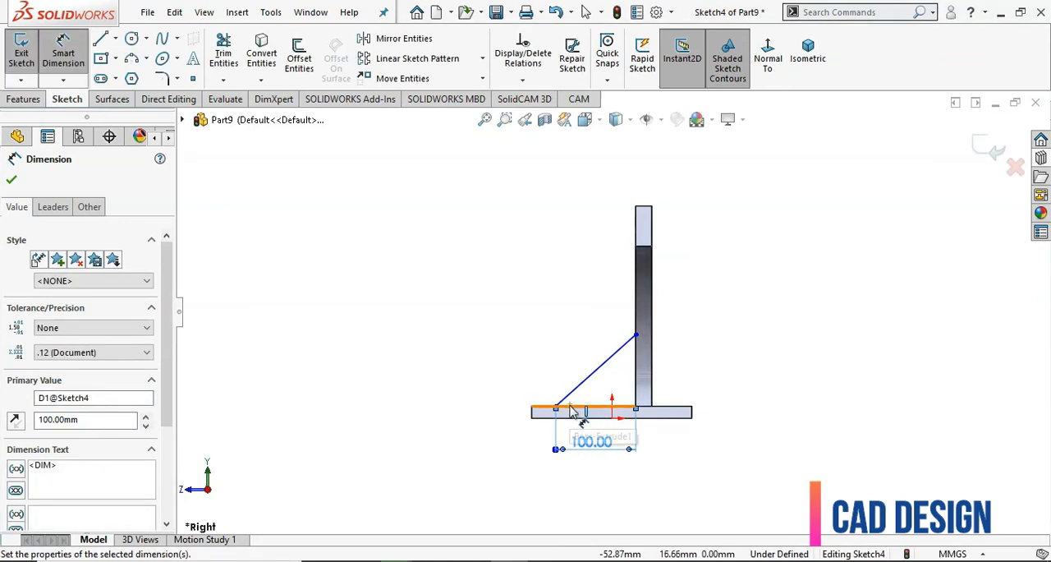
Dimension the line's upper endpoint 100 mm above the base block's upper edge and close the sketch
left_click(570, 406)
left_click(636, 335)
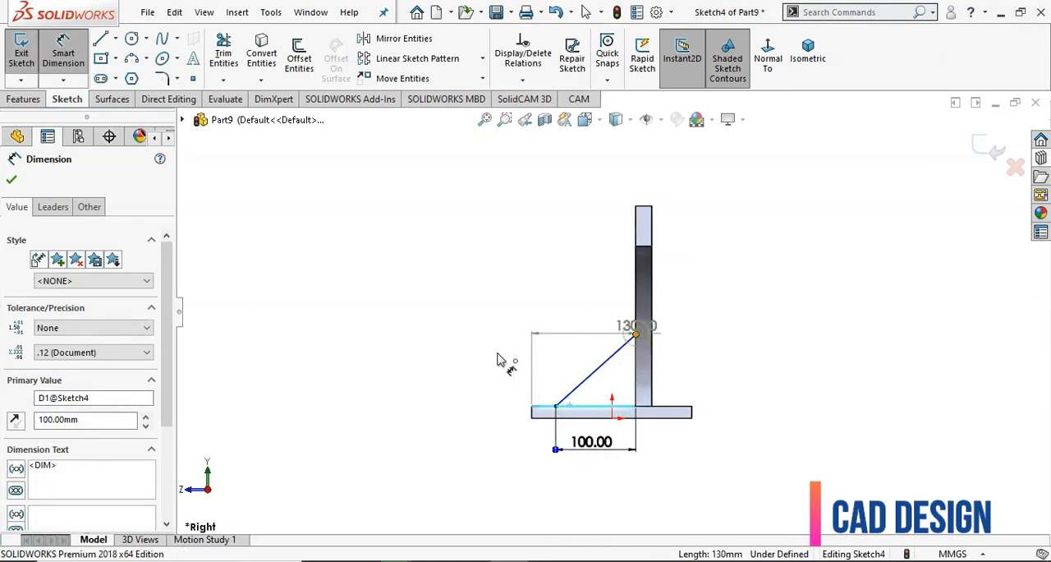
left_click(468, 365)
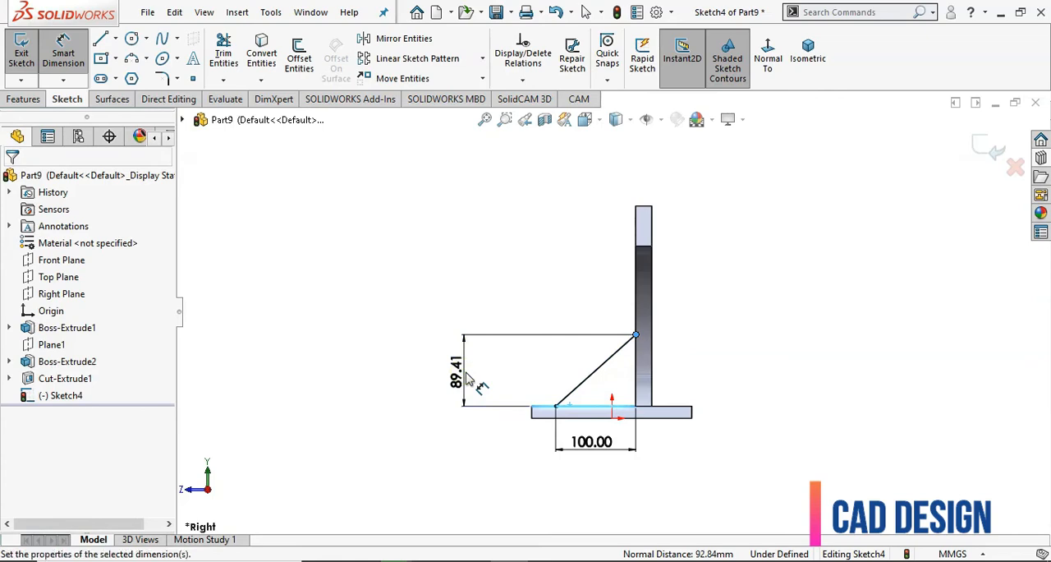
type("100")
key("Return")
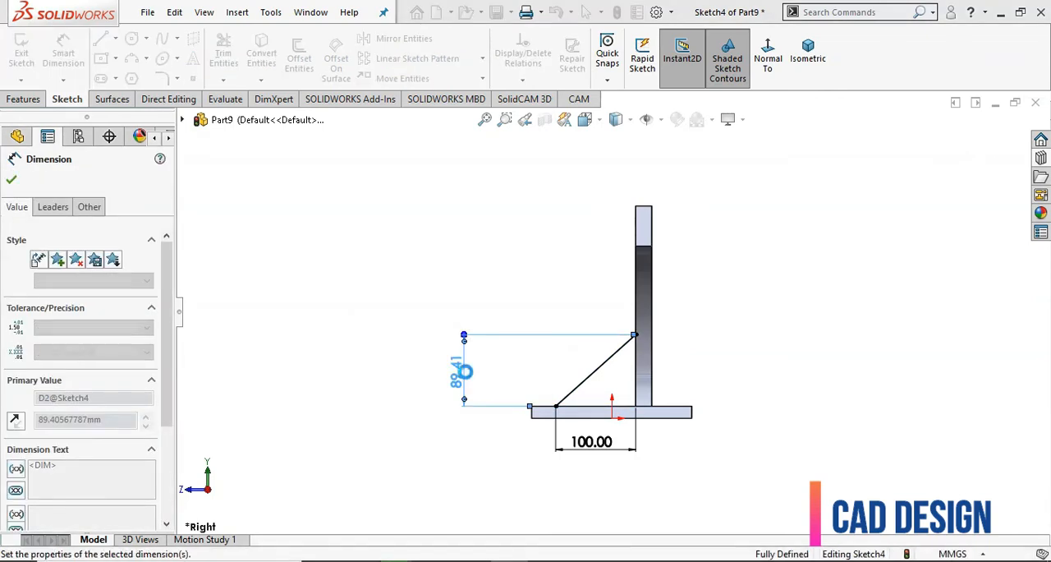
left_click(810, 297)
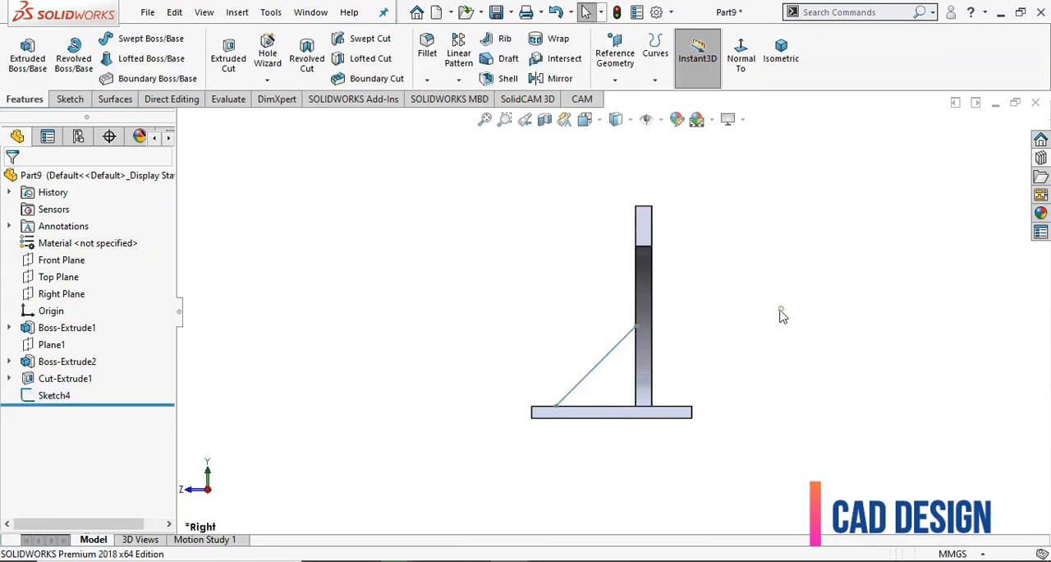
Start a Rib from the sloped line in isometric view, with its thickness applied to both sides
left_click(780, 75)
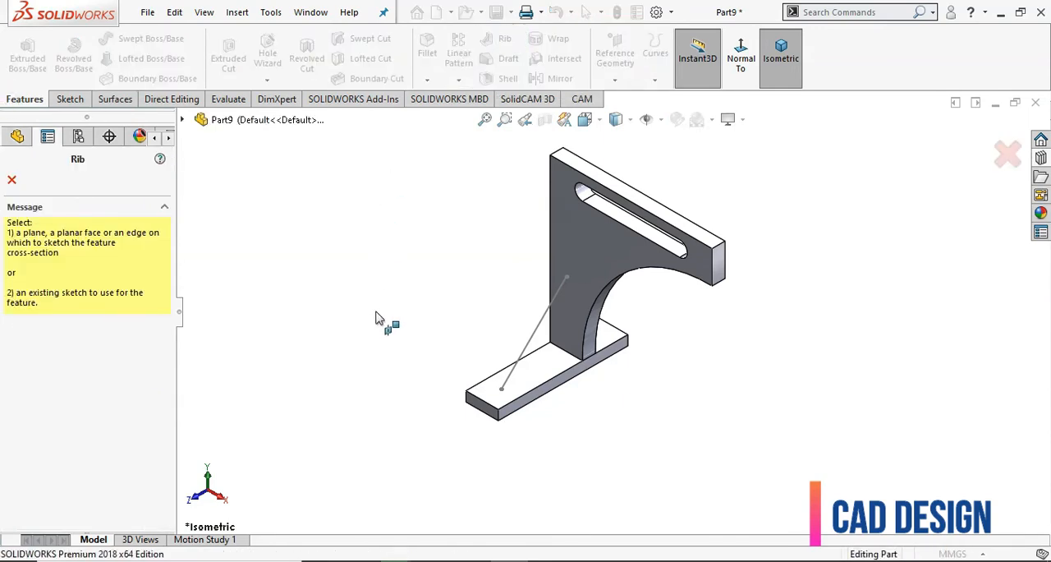
left_click(530, 353)
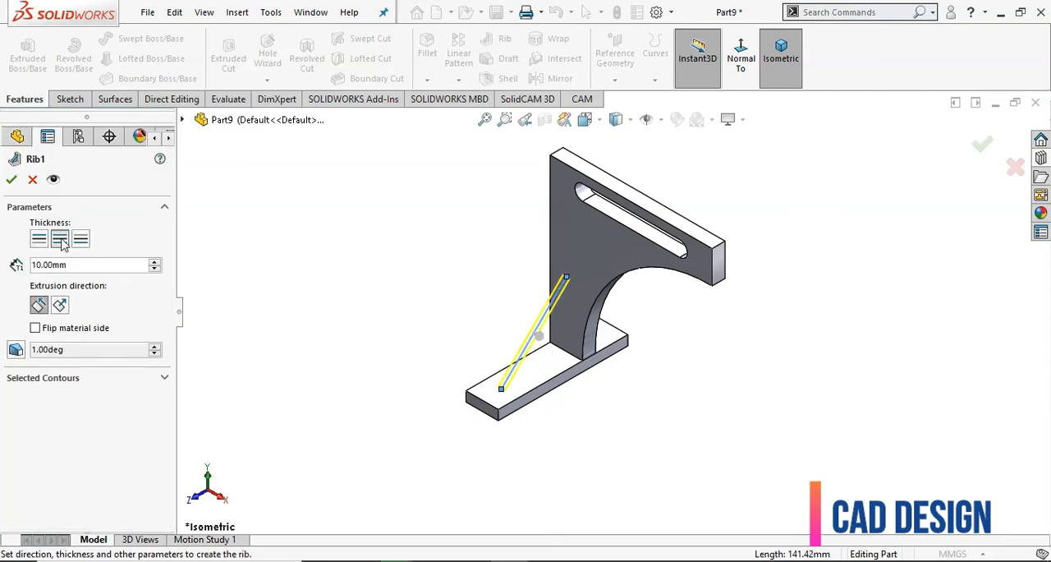
left_click(40, 238)
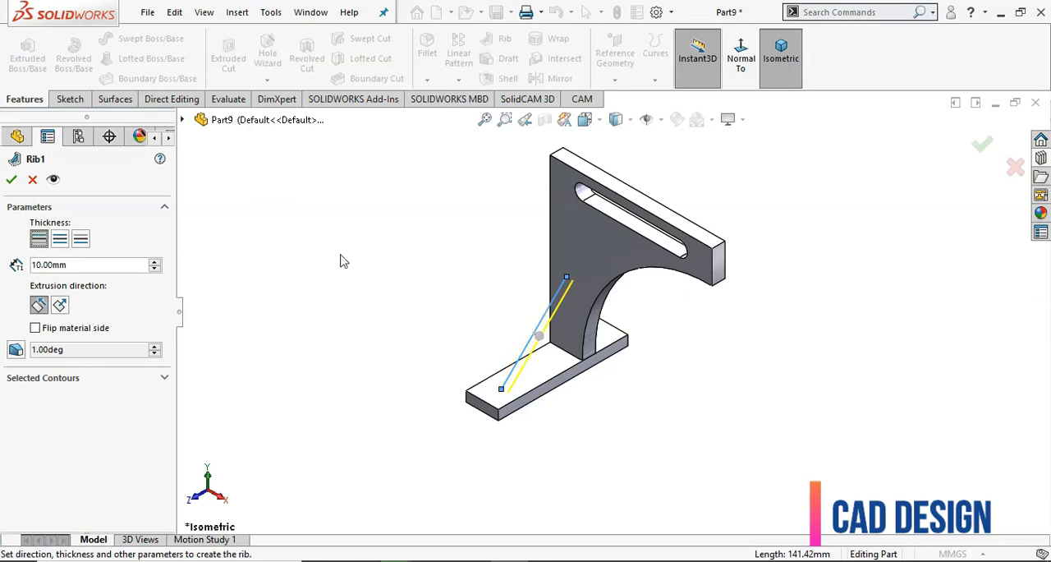
scroll(429, 293, "down", 1)
scroll(531, 326, "down", 1)
scroll(522, 330, "down", 1)
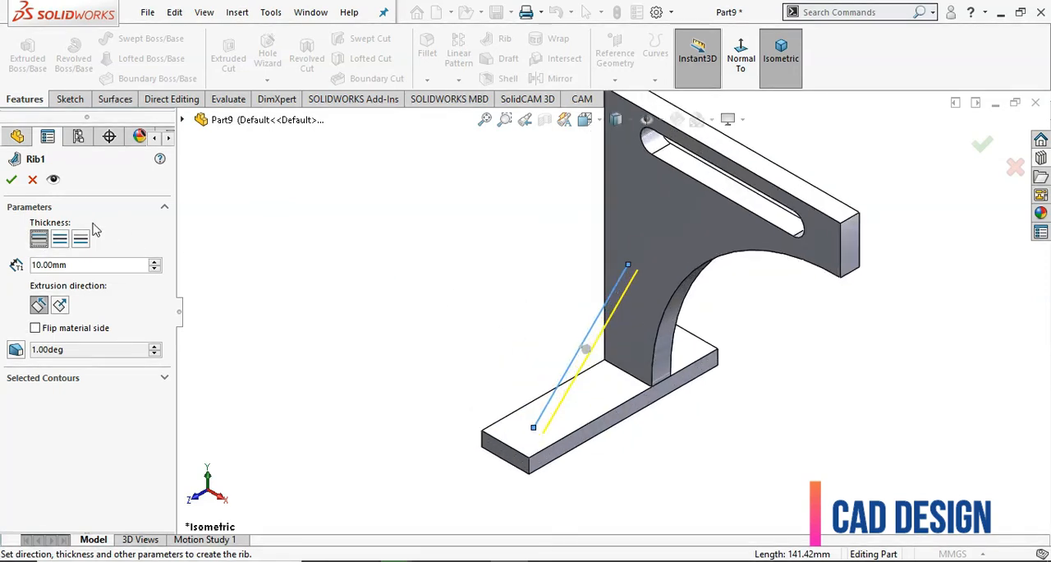
left_click(79, 242)
left_click(59, 239)
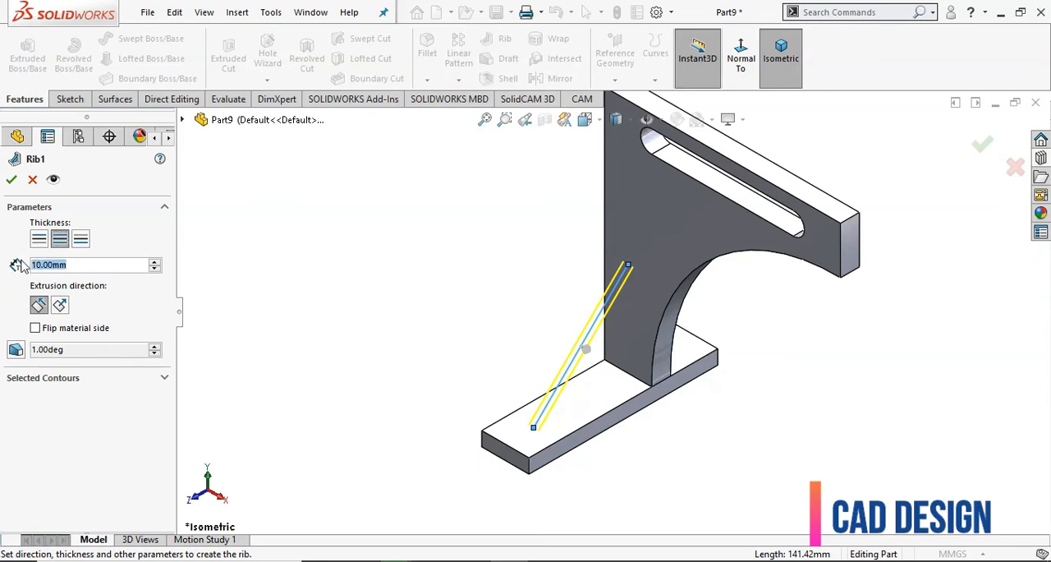
Set the rib thickness to 15 mm, keep the extrusion parallel to the sketch, and create the rib
type("15")
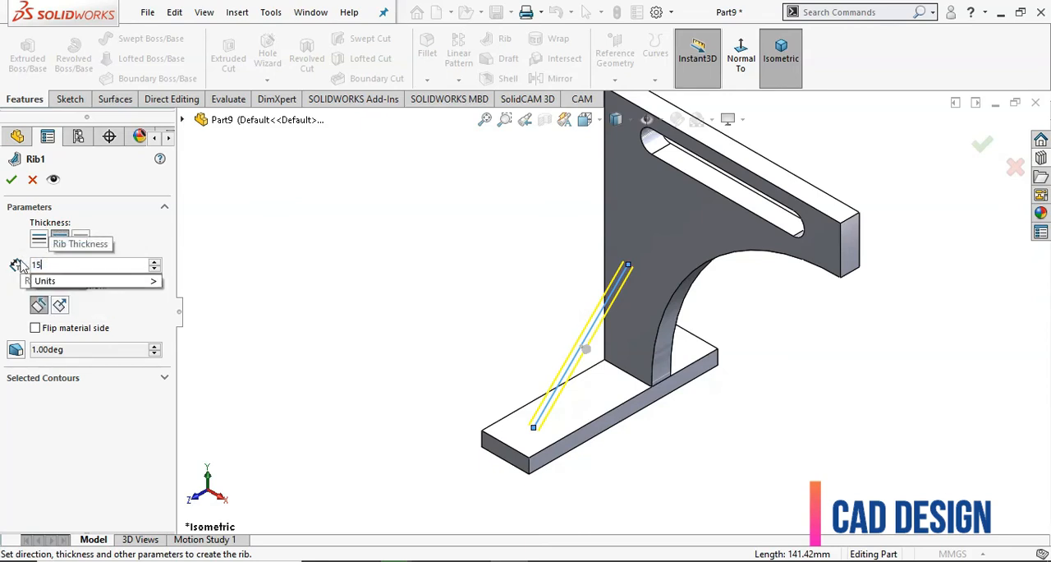
left_click(4, 289)
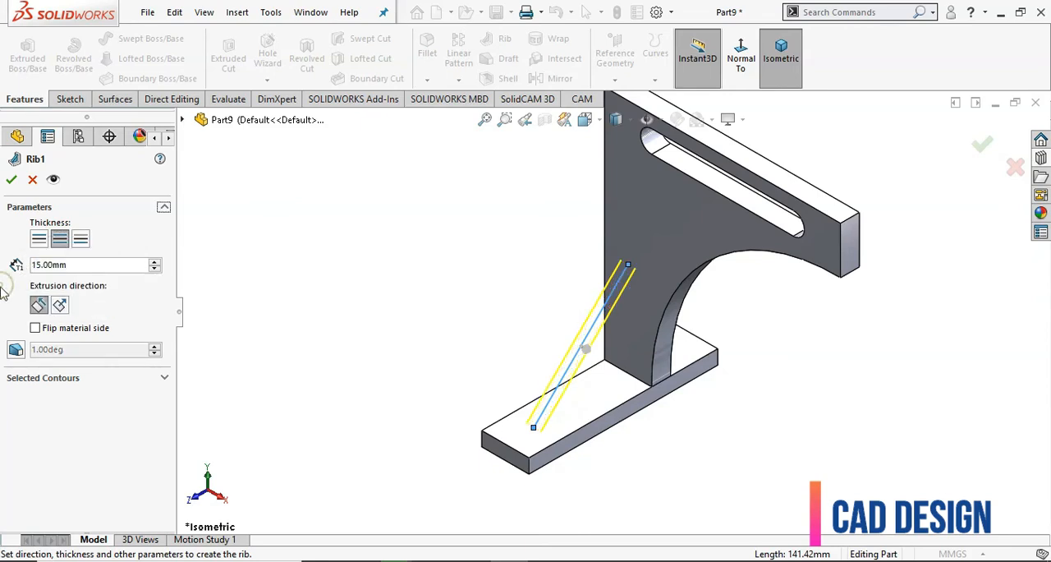
left_click(59, 305)
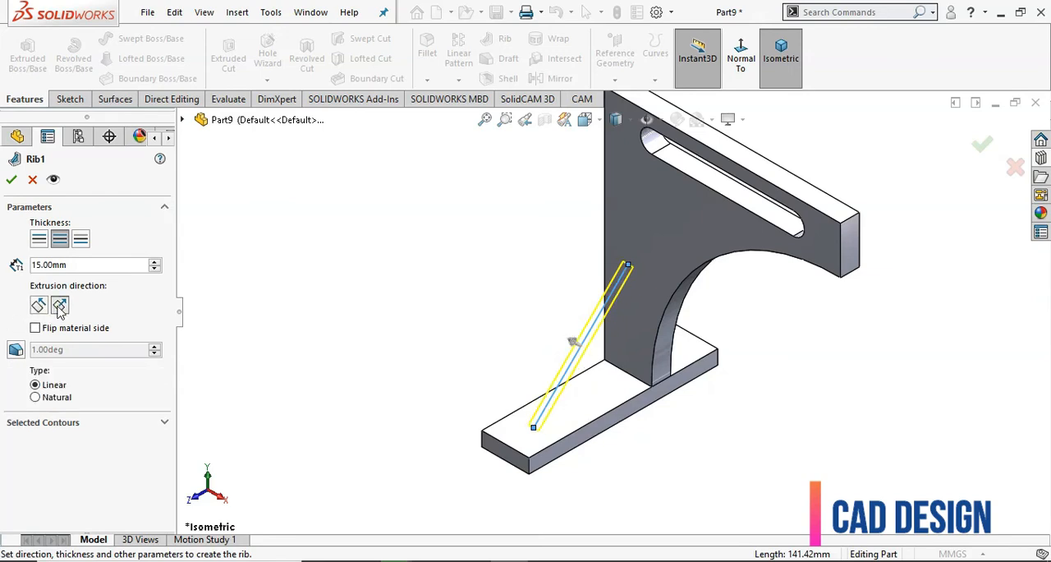
left_click(38, 305)
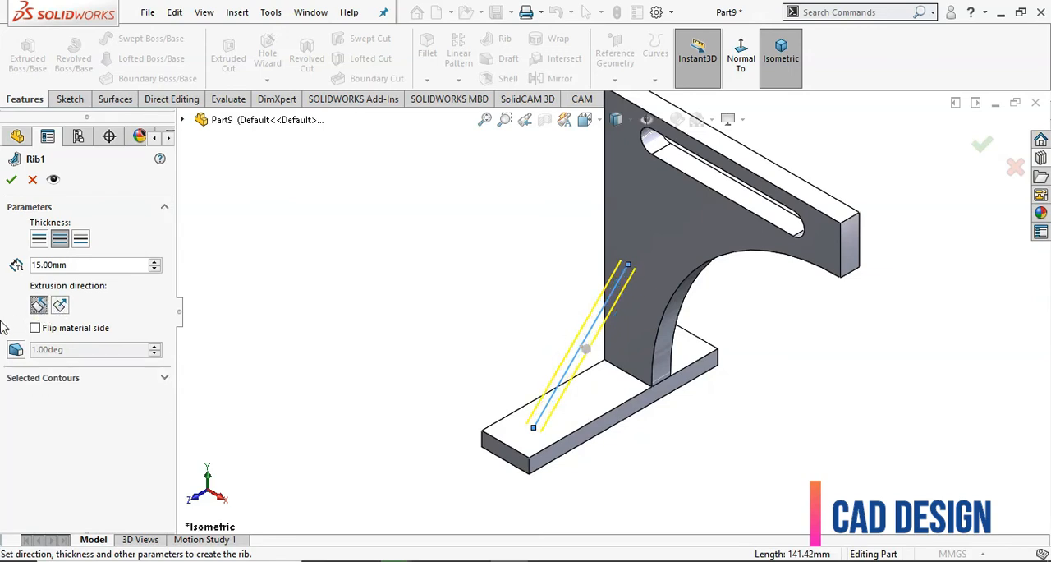
left_click(11, 181)
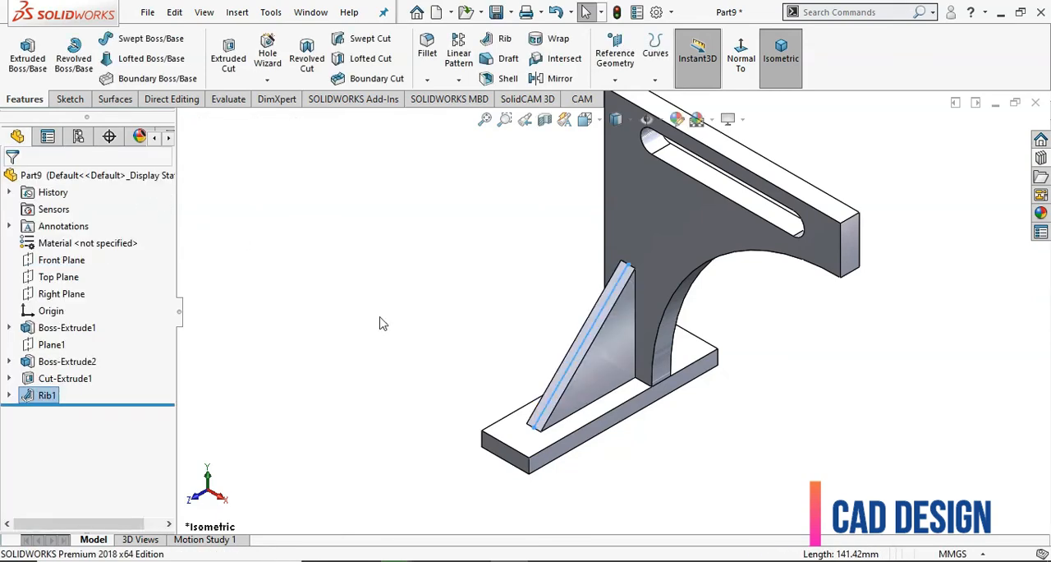
Start a 10 mm constant-size Fillet and select the two vertical corner edges at the base block's rib end
key("z")
middle_click_drag(442, 343, 550, 339)
key("z")
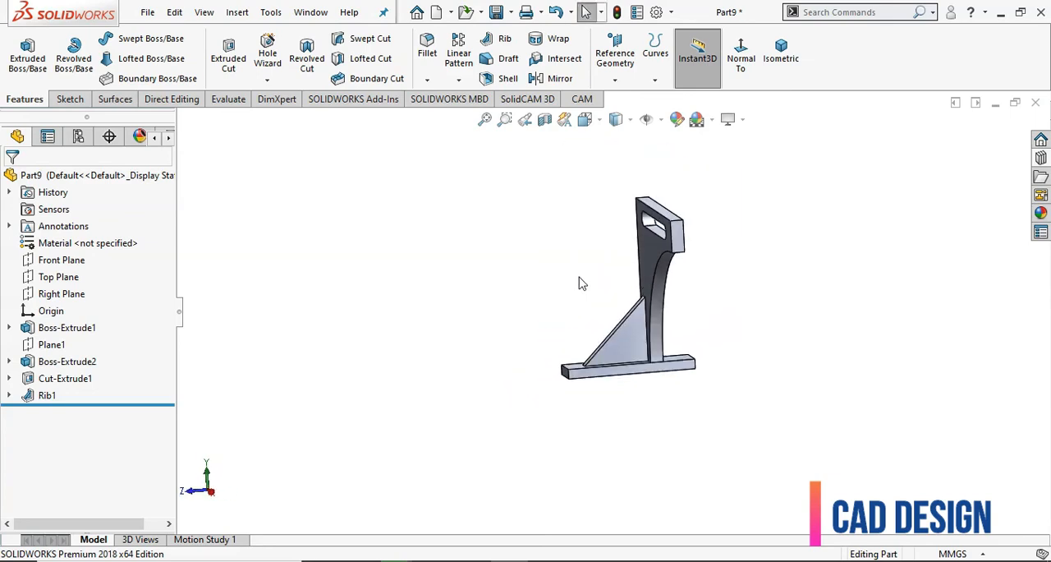
middle_click_drag(579, 286, 695, 303)
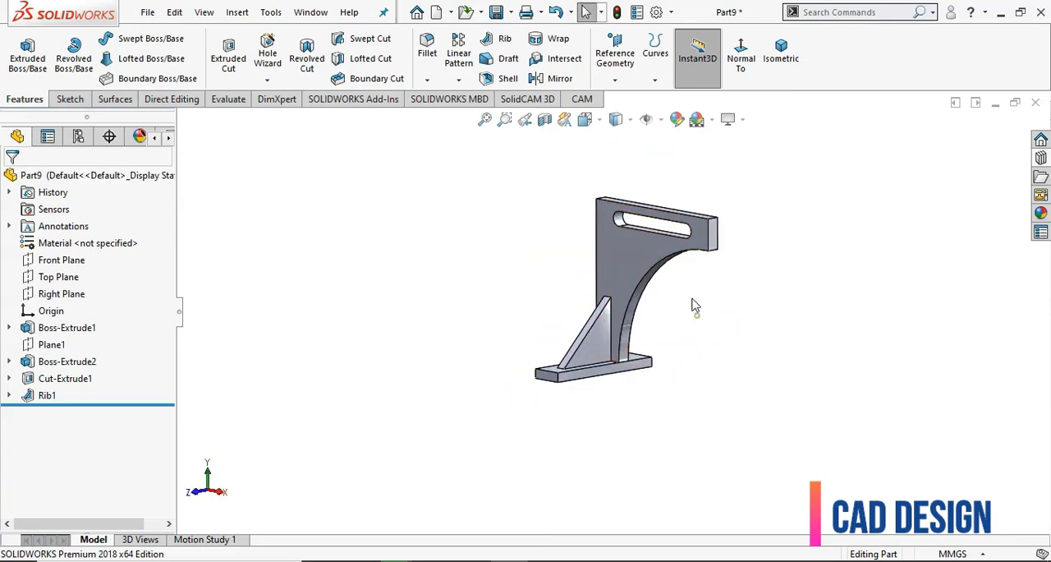
middle_click_drag(688, 188, 648, 238)
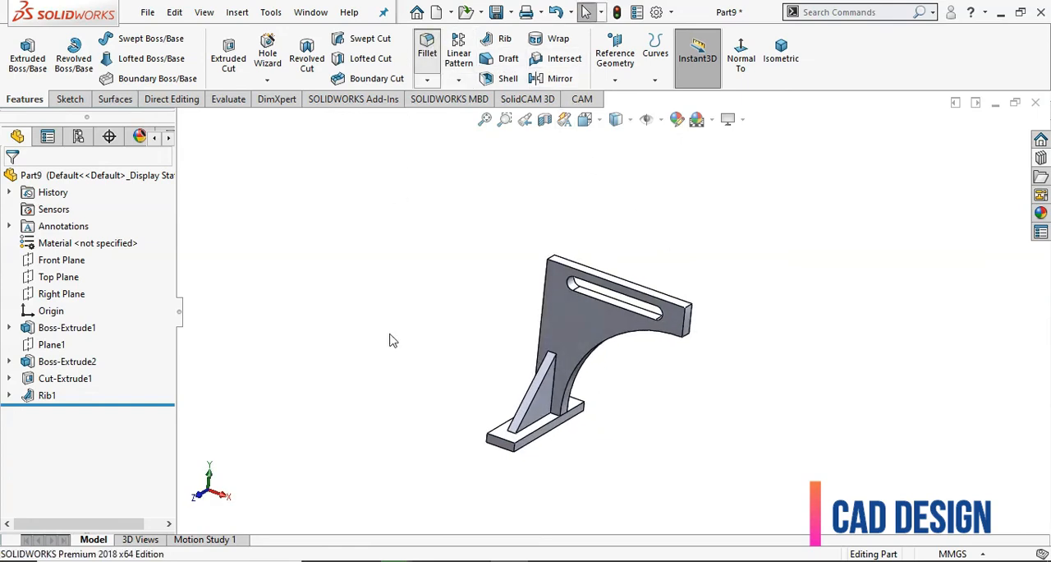
left_click(82, 329)
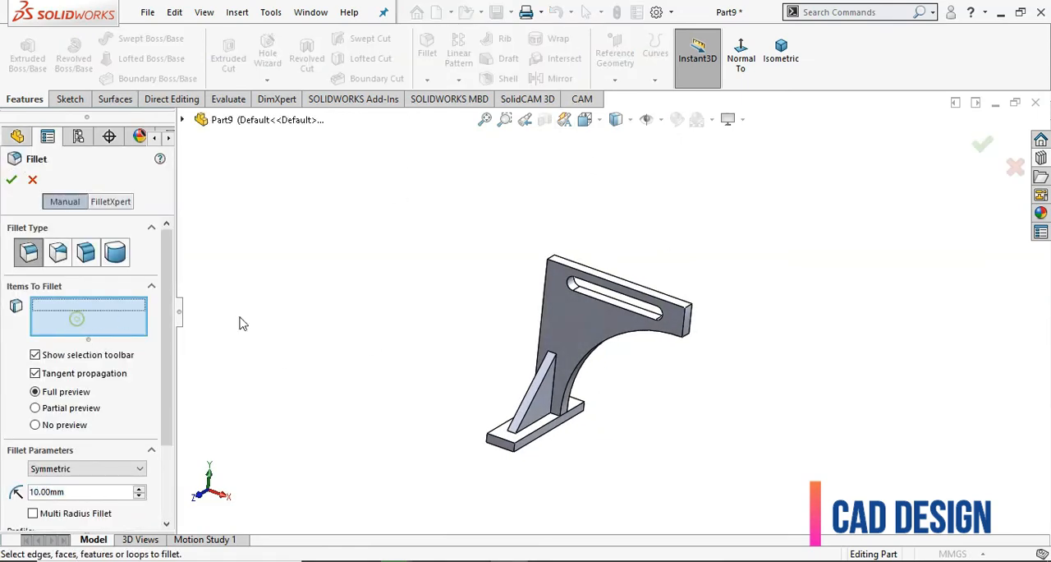
scroll(508, 492, "down", 2)
left_click(530, 411)
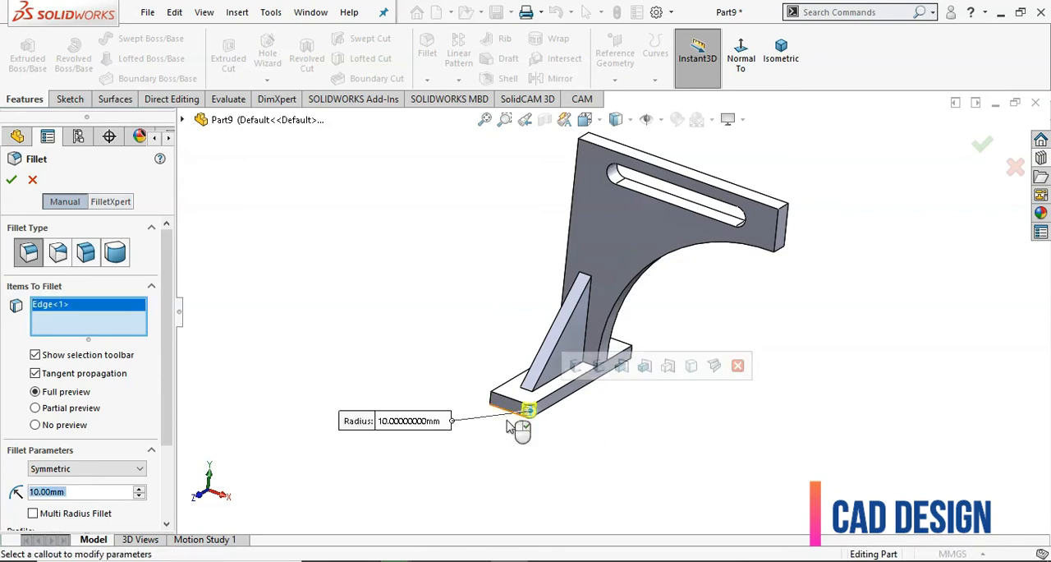
left_click(493, 400)
Add the two vertical corner edges at the base block's opposite end to the 10 mm fillet
middle_click_drag(492, 400, 884, 329)
scroll(883, 328, "down", 2)
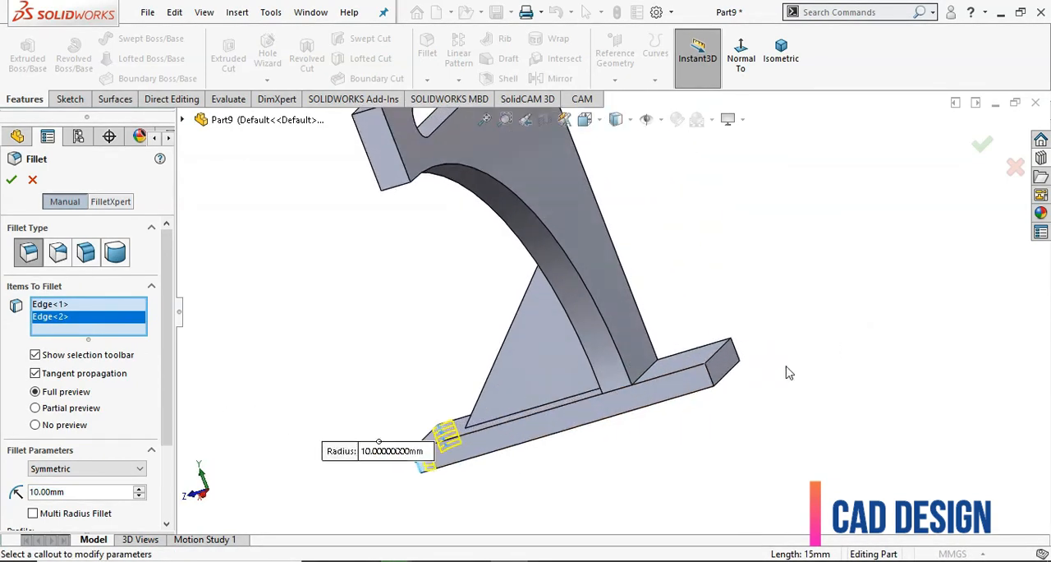
left_click(737, 357)
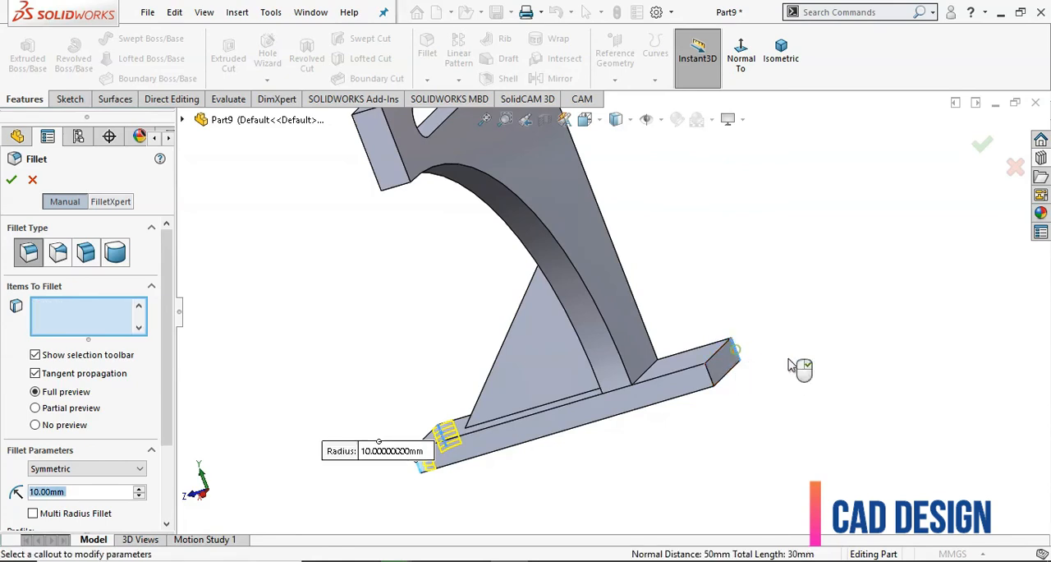
left_click(714, 381)
Add the two outer corner edges along the upright plate's slotted upper side to the fillet selection
scroll(741, 420, "up", 3)
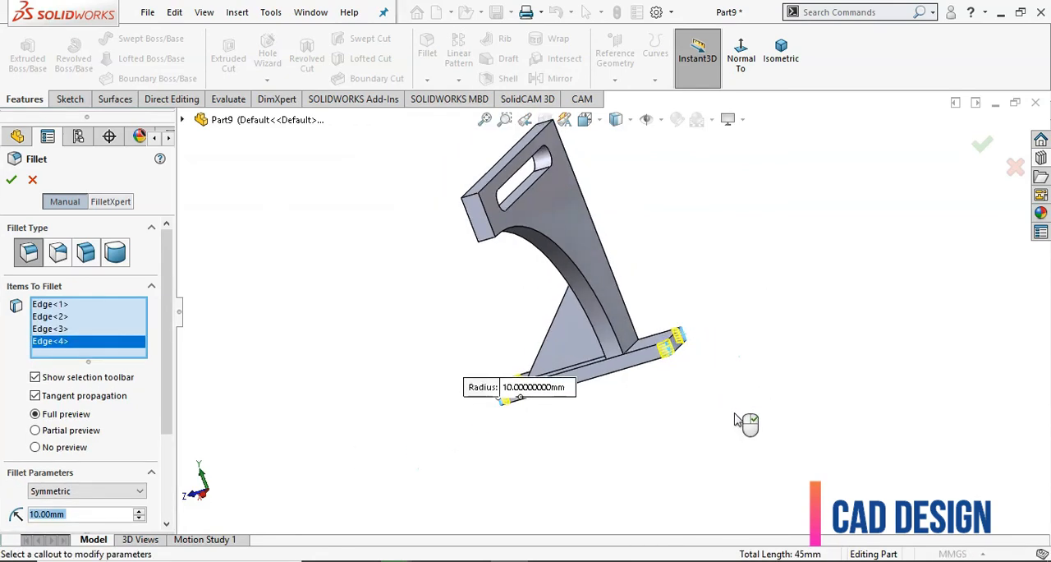
middle_click_drag(741, 419, 797, 435)
scroll(736, 351, "up", 2)
scroll(550, 177, "down", 1)
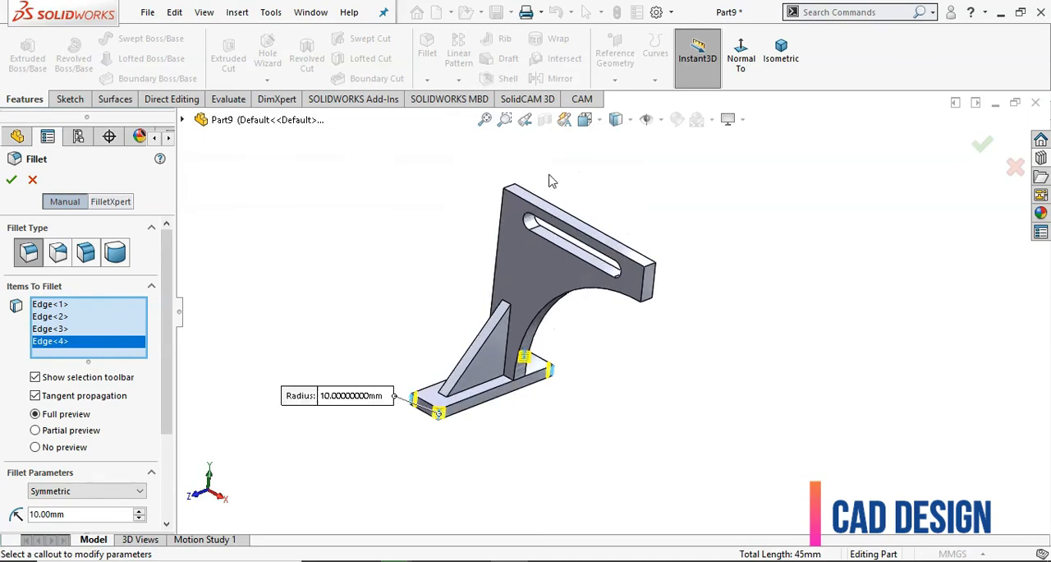
left_click(509, 190)
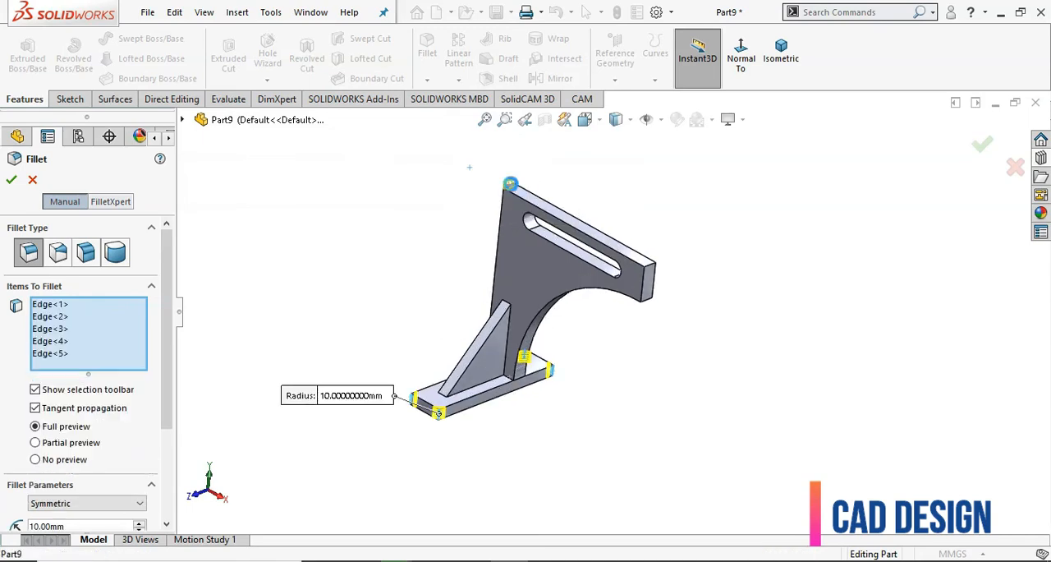
left_click(651, 269)
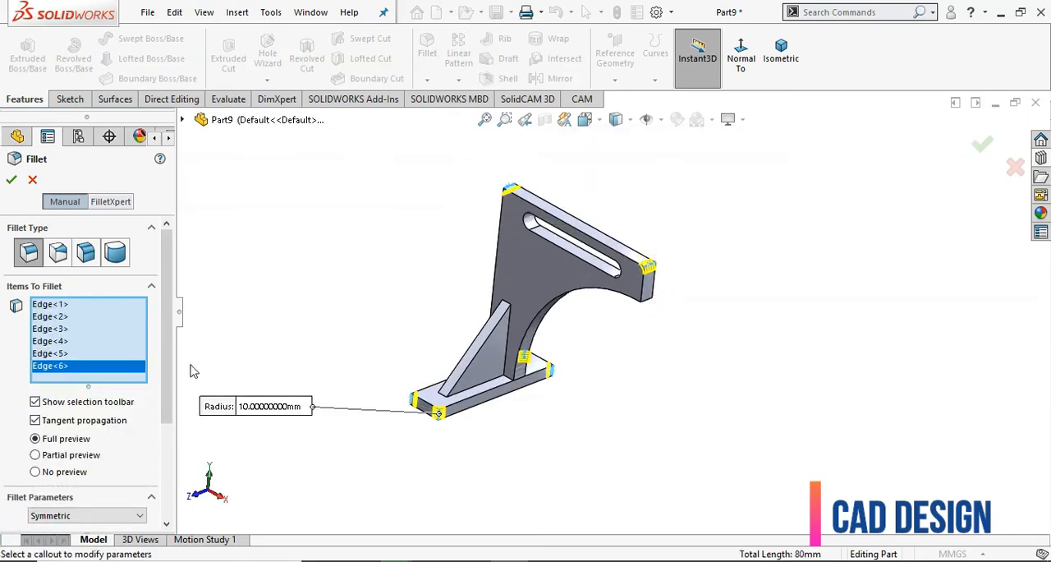
Set the symmetric fillet radius to 15 mm and create the fillet on the six selected edges
left_click_drag(164, 377, 170, 435)
scroll(170, 436, "down", 1)
left_click(93, 432)
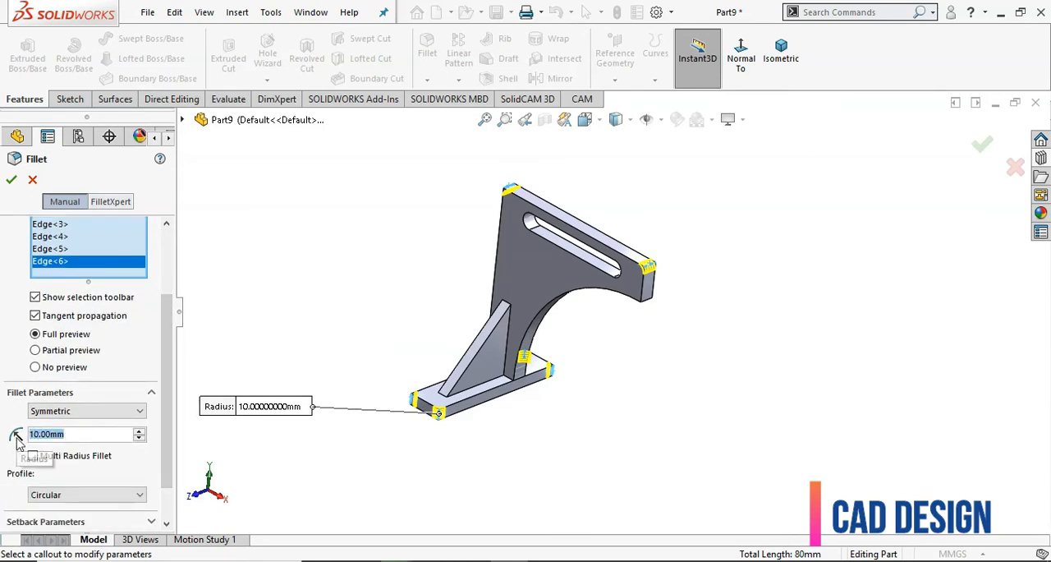
type("15")
key("Return")
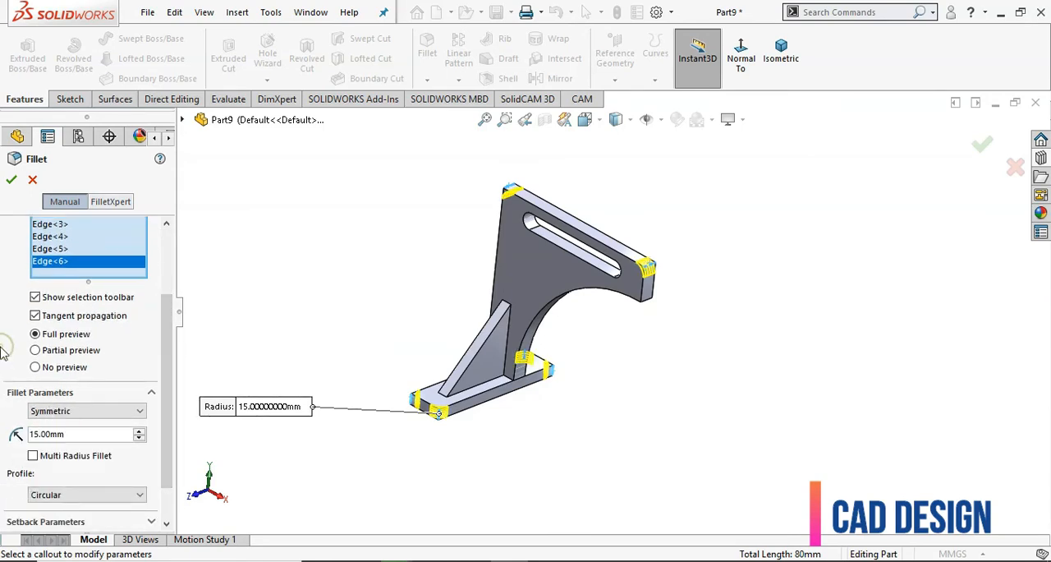
left_click(11, 179)
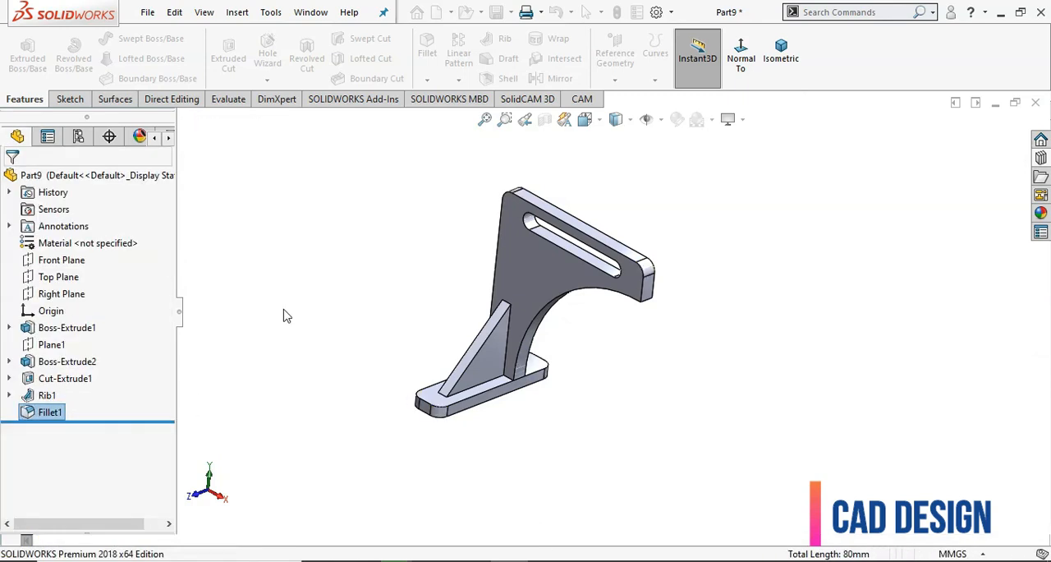
Apply a bright yellow colour from the standard swatches to the whole part
left_click(311, 367)
scroll(320, 369, "up", 2)
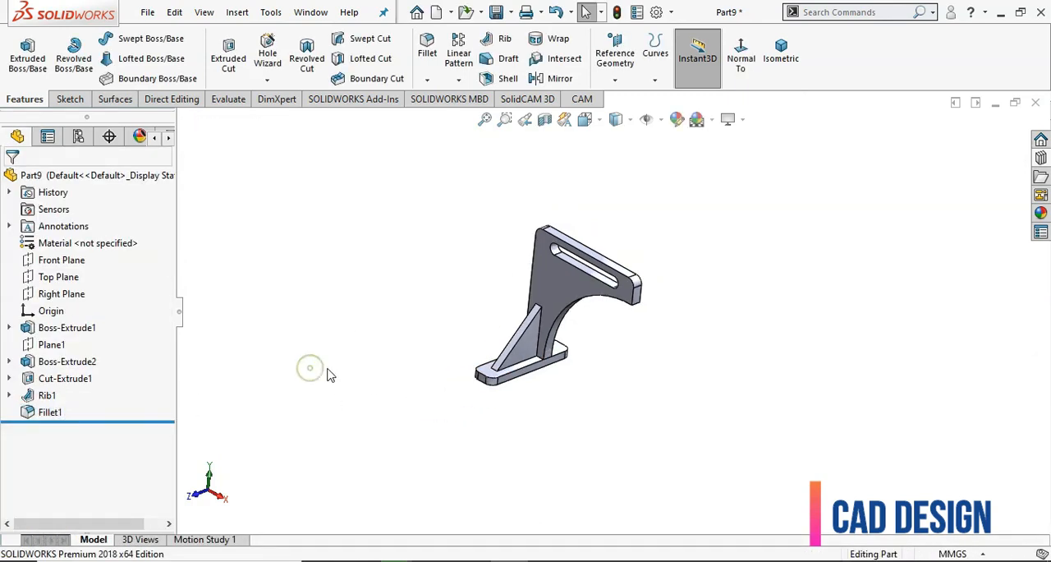
scroll(327, 369, "down", 1)
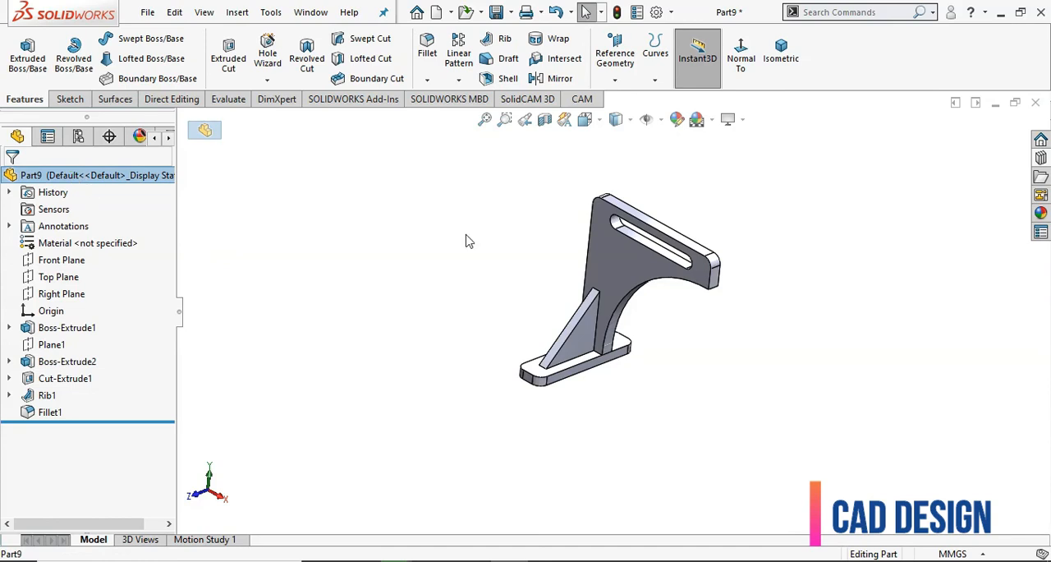
left_click(677, 119)
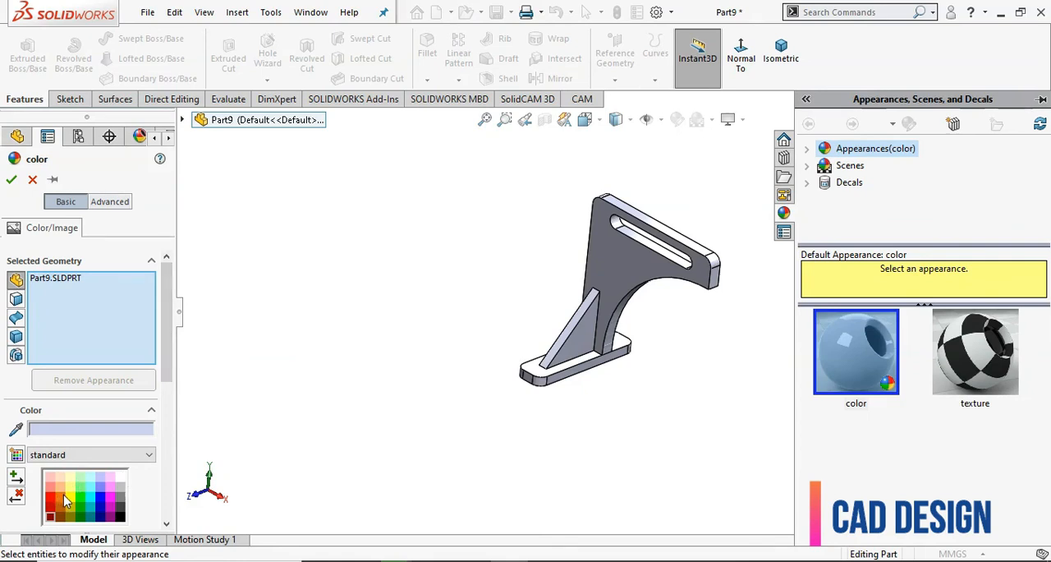
left_click(71, 512)
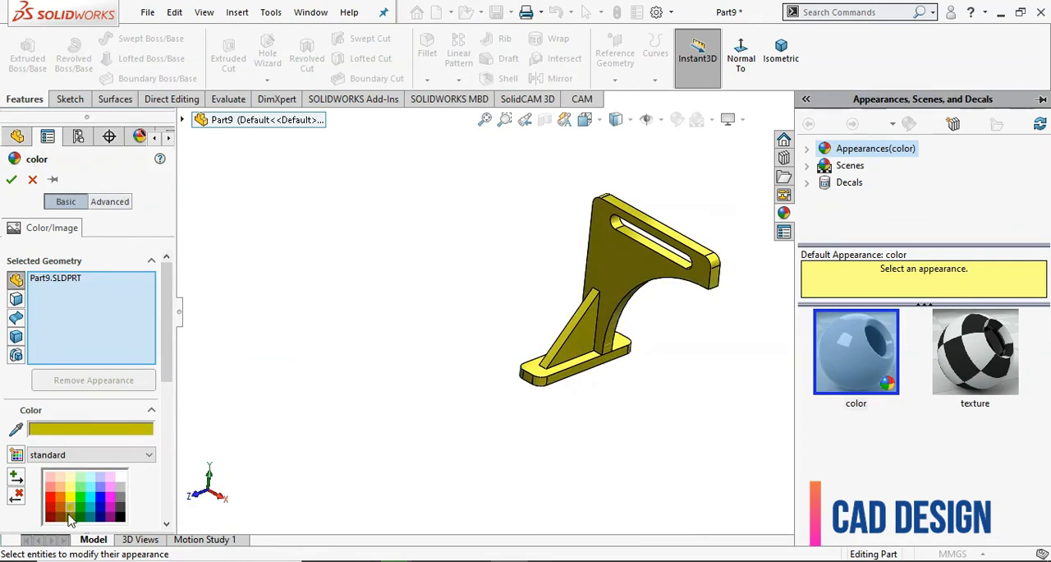
left_click(70, 515)
left_click(68, 496)
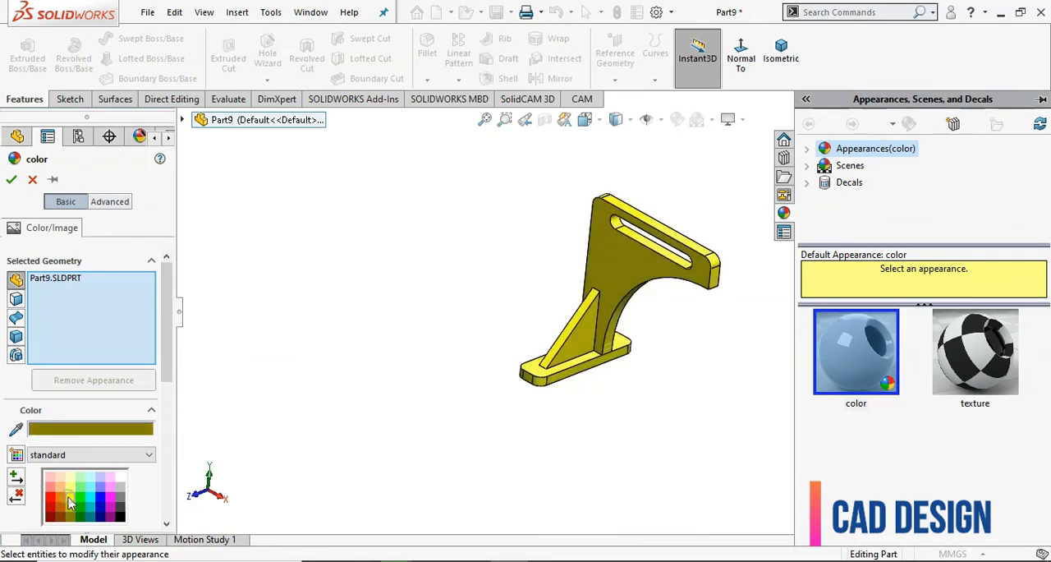
left_click(71, 509)
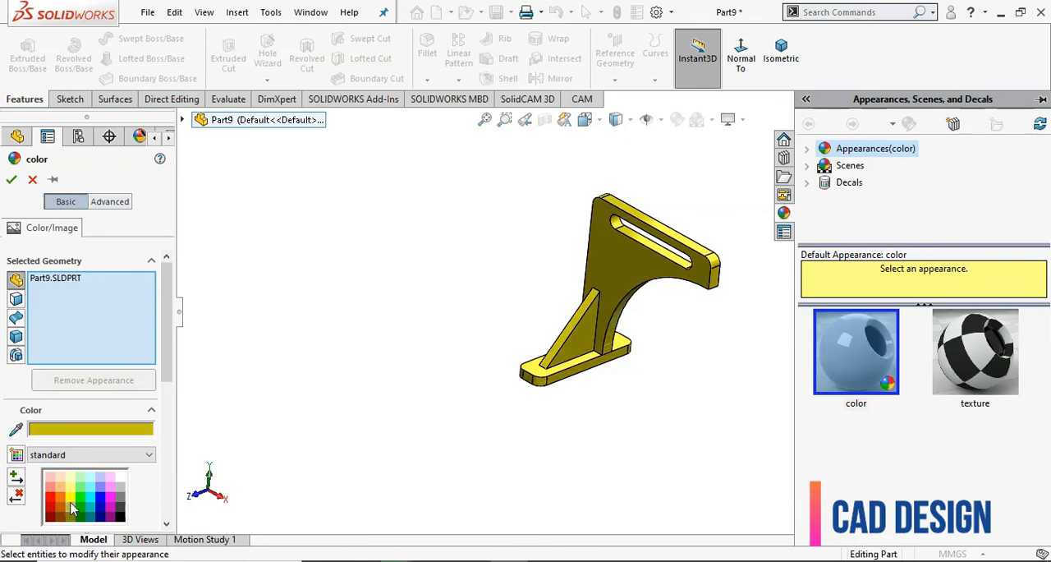
left_click(74, 499)
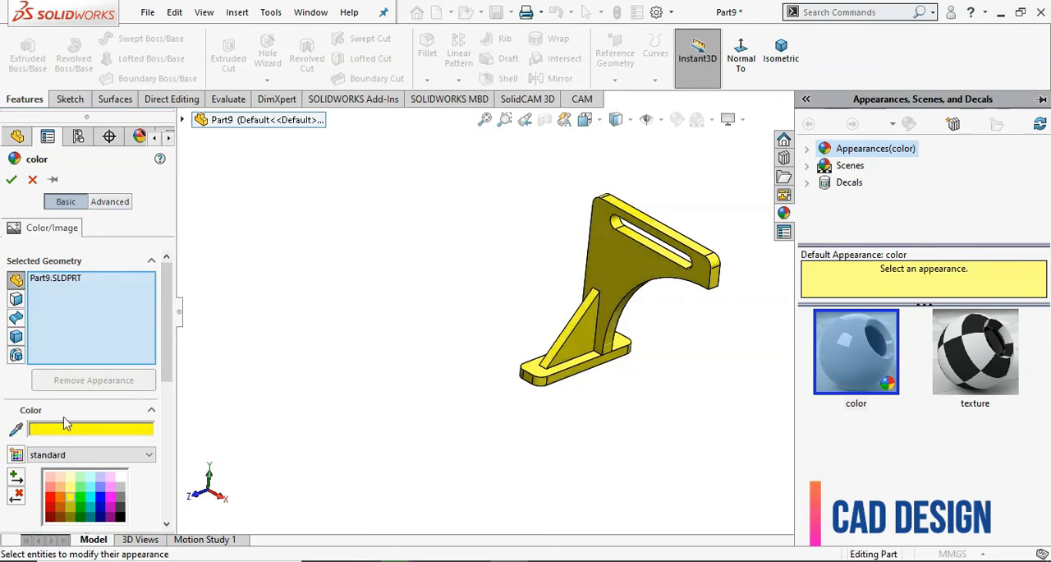
left_click(12, 180)
Change the scene background to 3 Point Faded and inspect the finished bracket from several angles
middle_click_drag(356, 235, 633, 349)
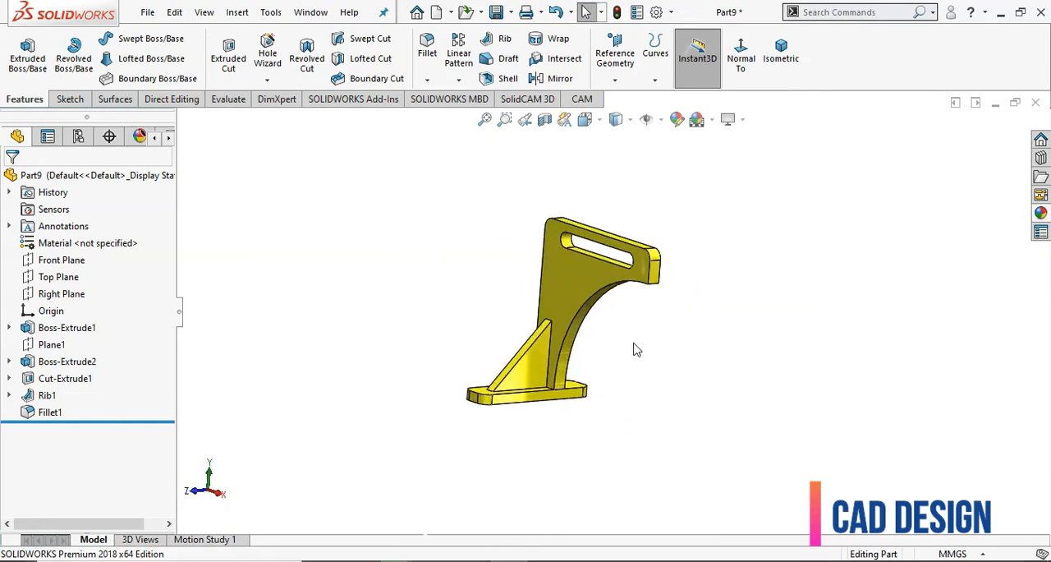
left_click(711, 120)
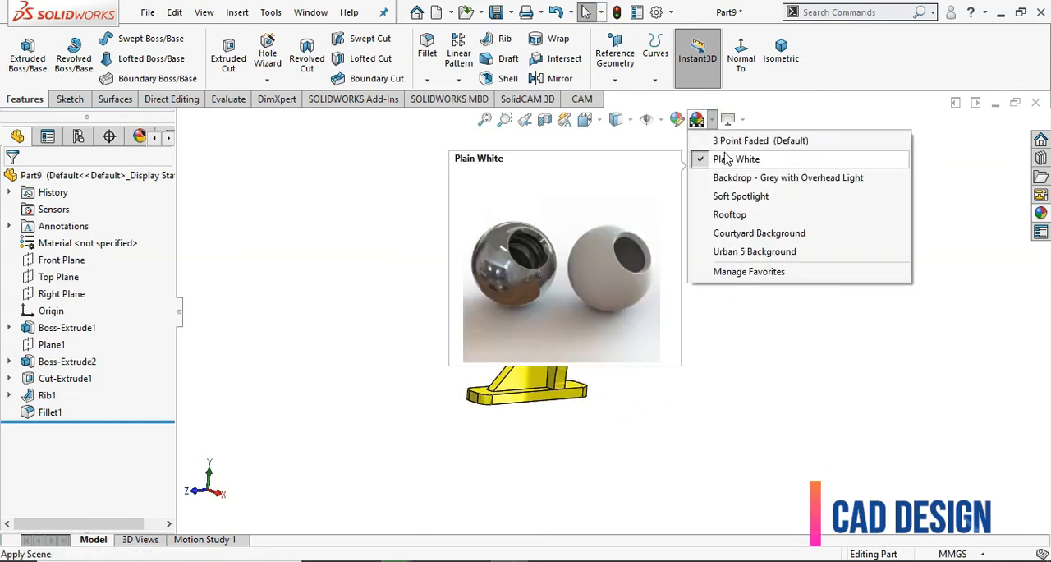
left_click(722, 141)
middle_click_drag(678, 343, 561, 399)
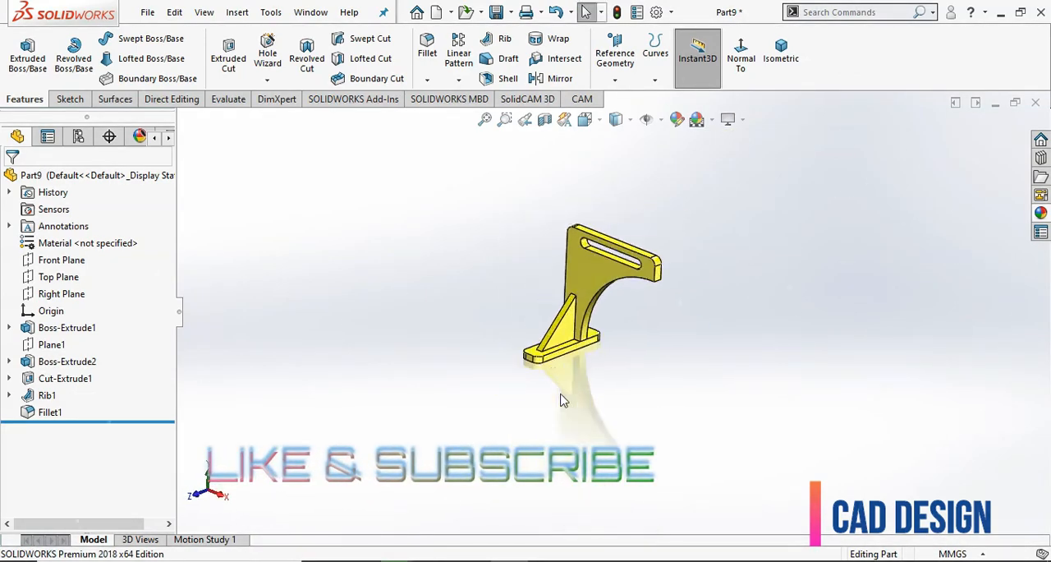
scroll(541, 329, "down", 2)
middle_click_drag(717, 339, 680, 319)
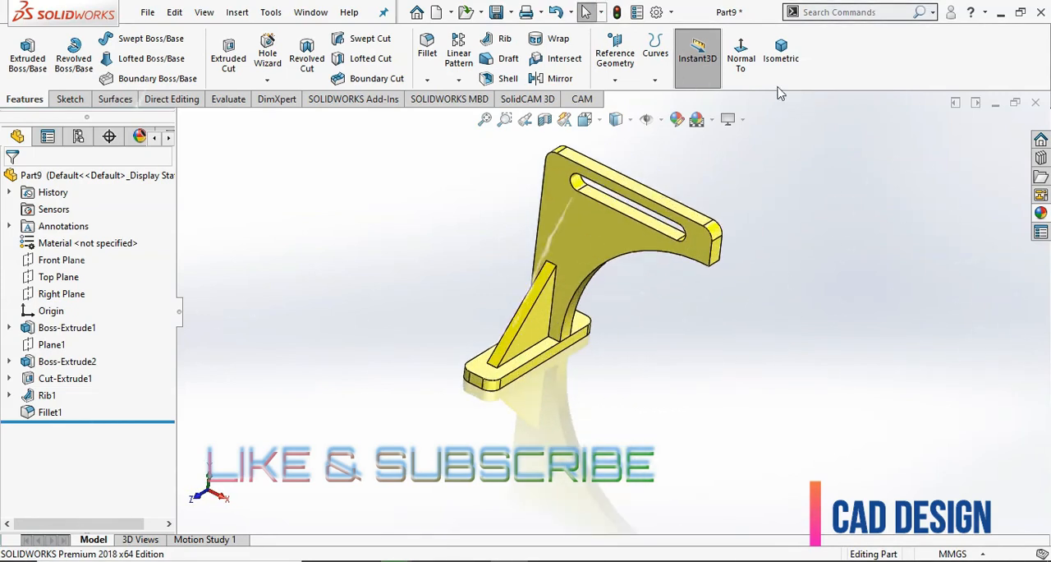